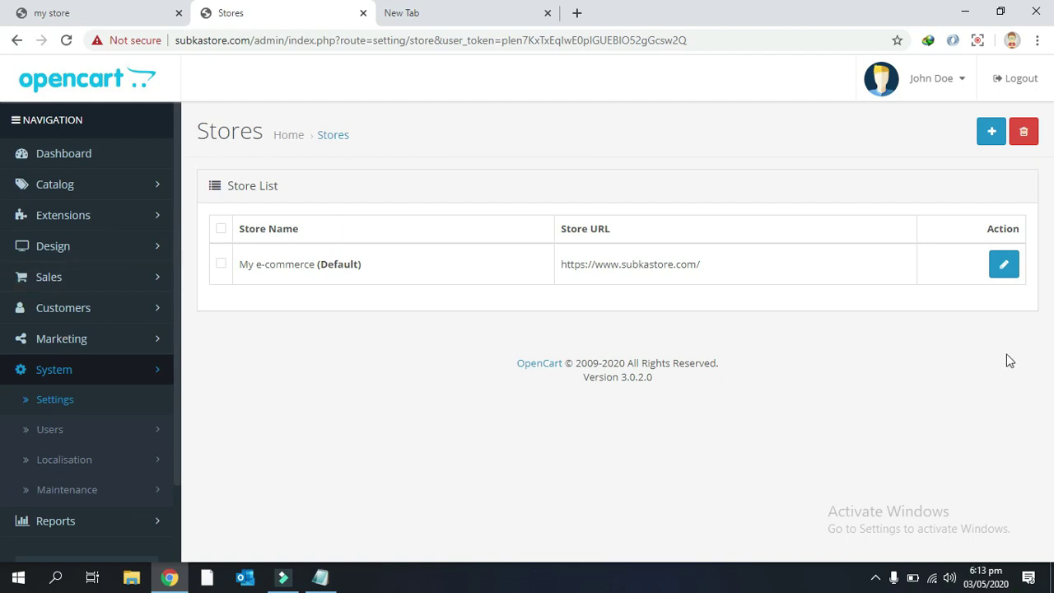
# Step: Open the default store's settings for editing and set the meta title to "subkastore"
pyautogui.click(1004, 265)
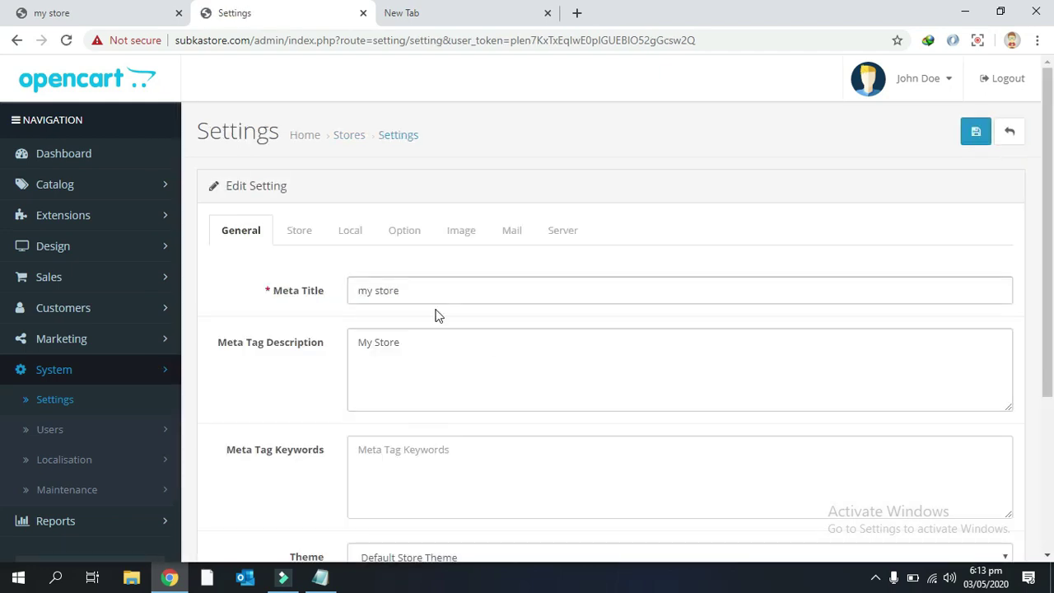
pyautogui.tripleClick(428, 293)
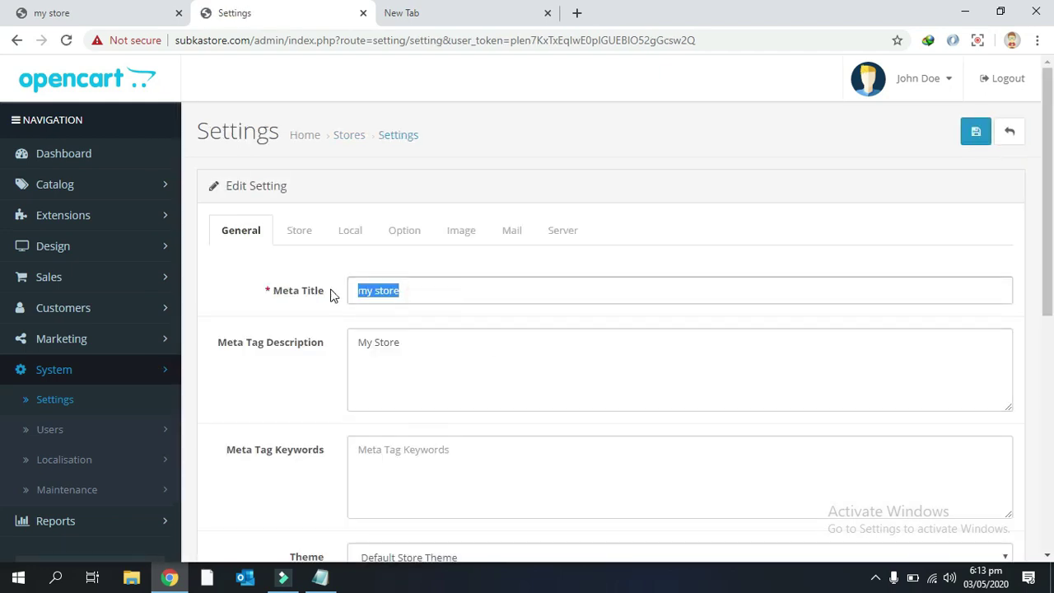
pyautogui.write('subka')
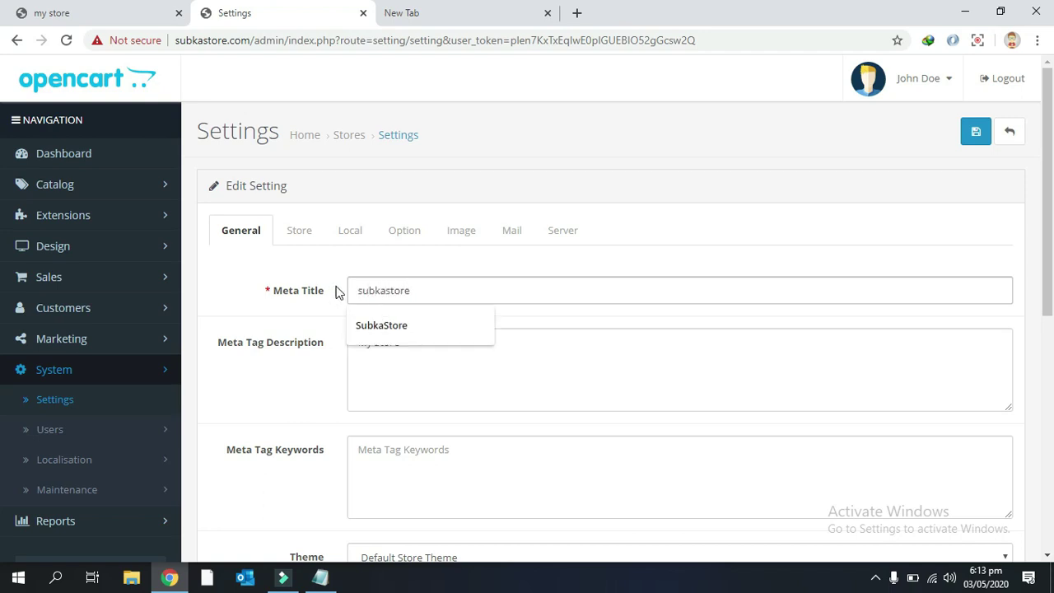
pyautogui.click(545, 260)
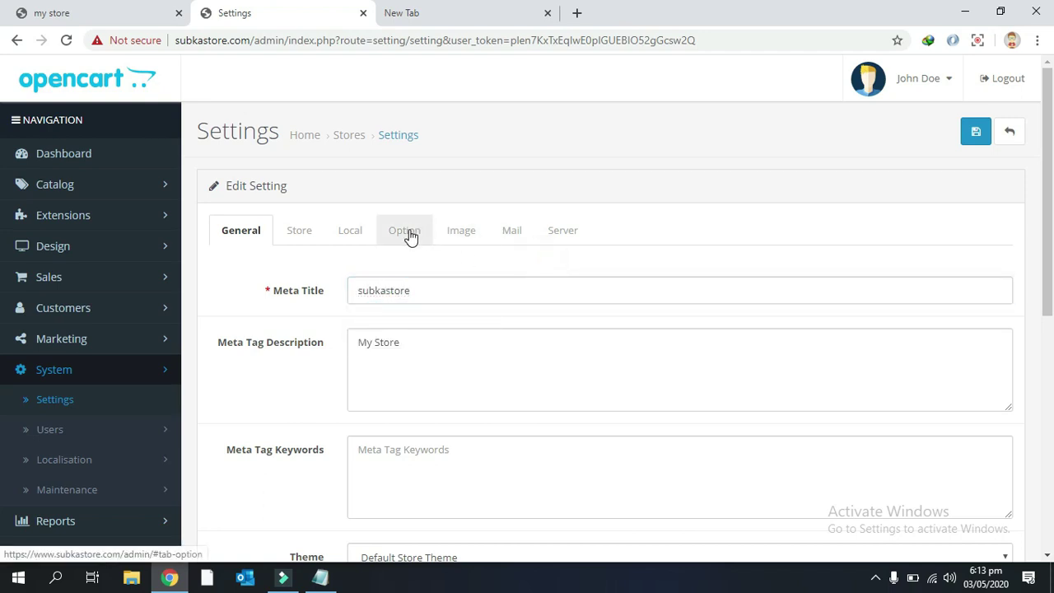
# Step: Upload the favicon image from the Desktop to the image manager, opened from the store's Icon setting
pyautogui.click(462, 236)
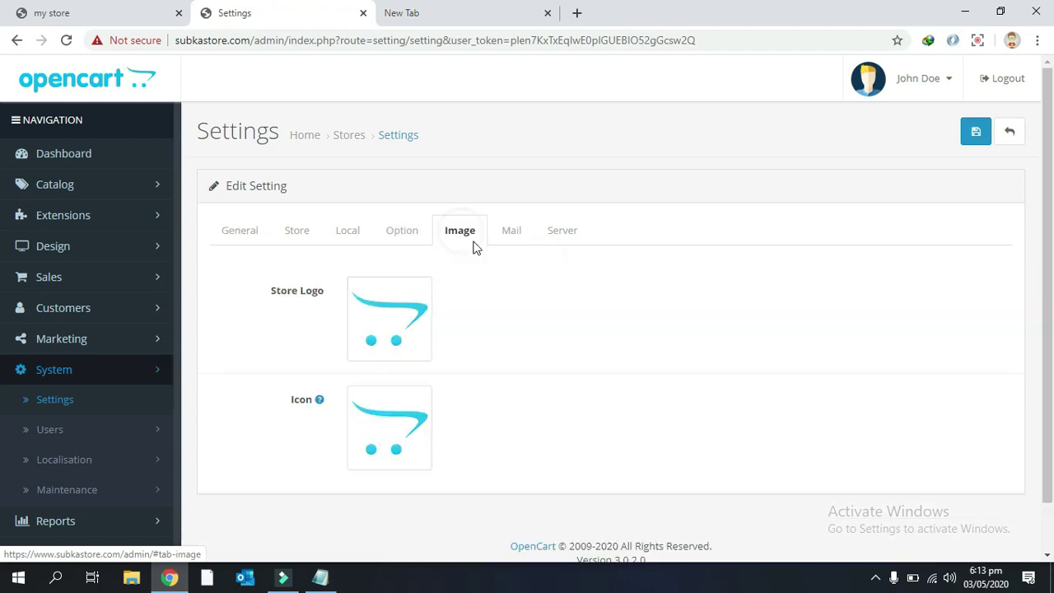
pyautogui.click(396, 432)
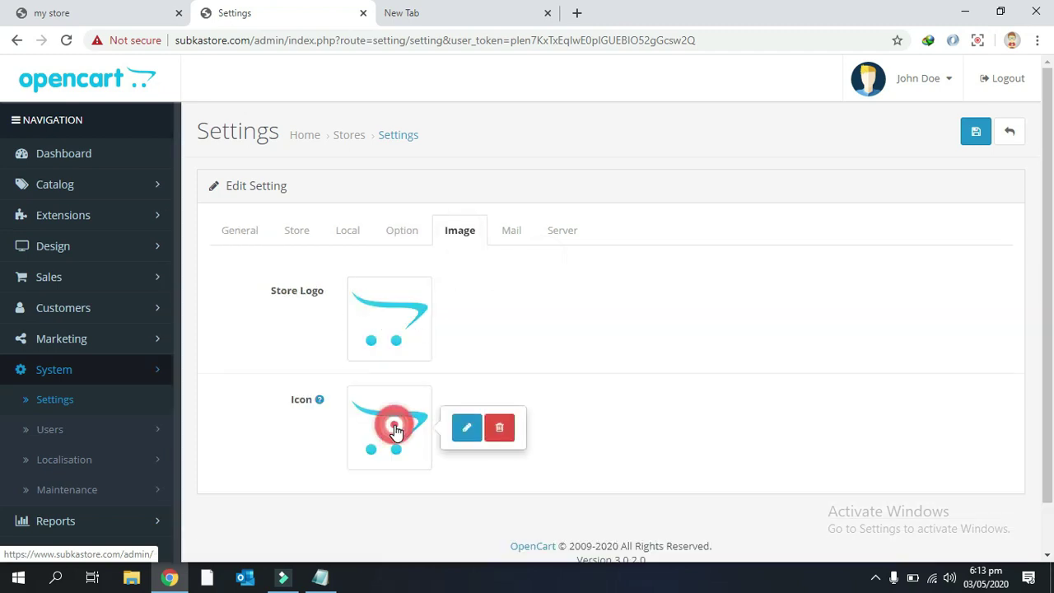
pyautogui.click(468, 427)
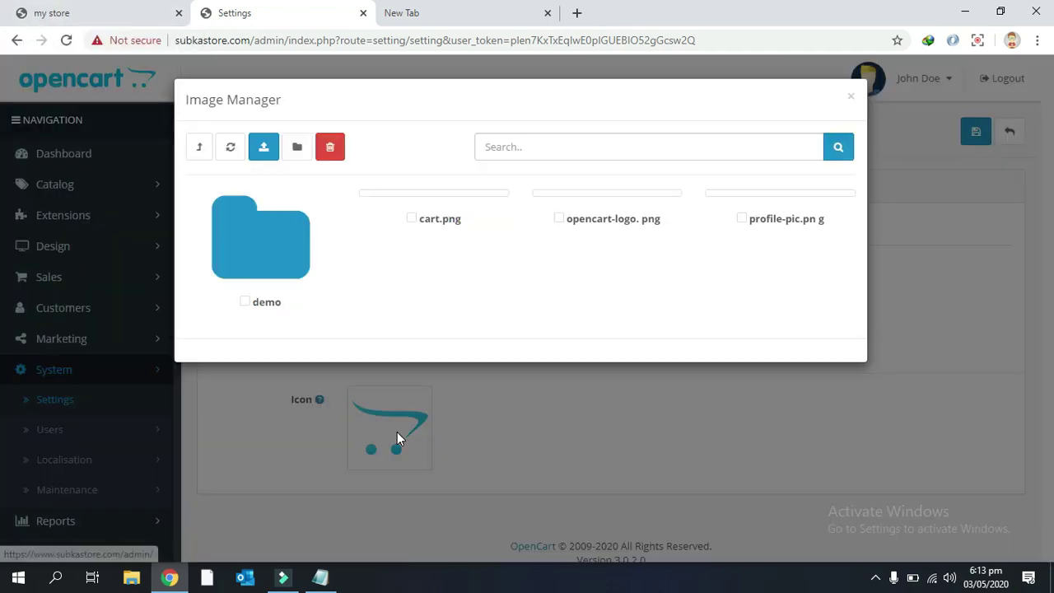
pyautogui.click(263, 146)
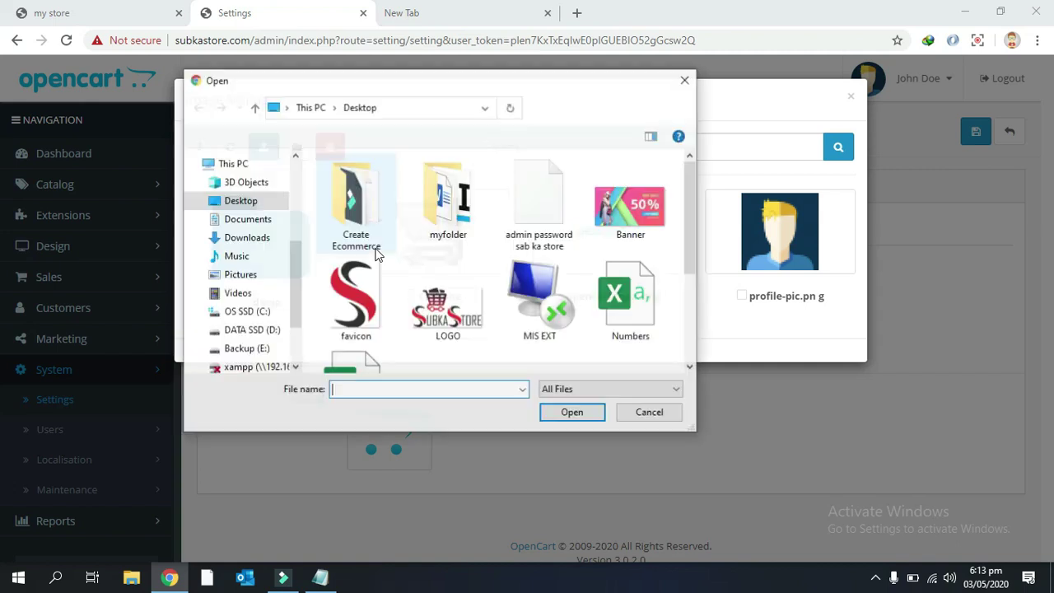
pyautogui.scroll(-1, 494, 255)
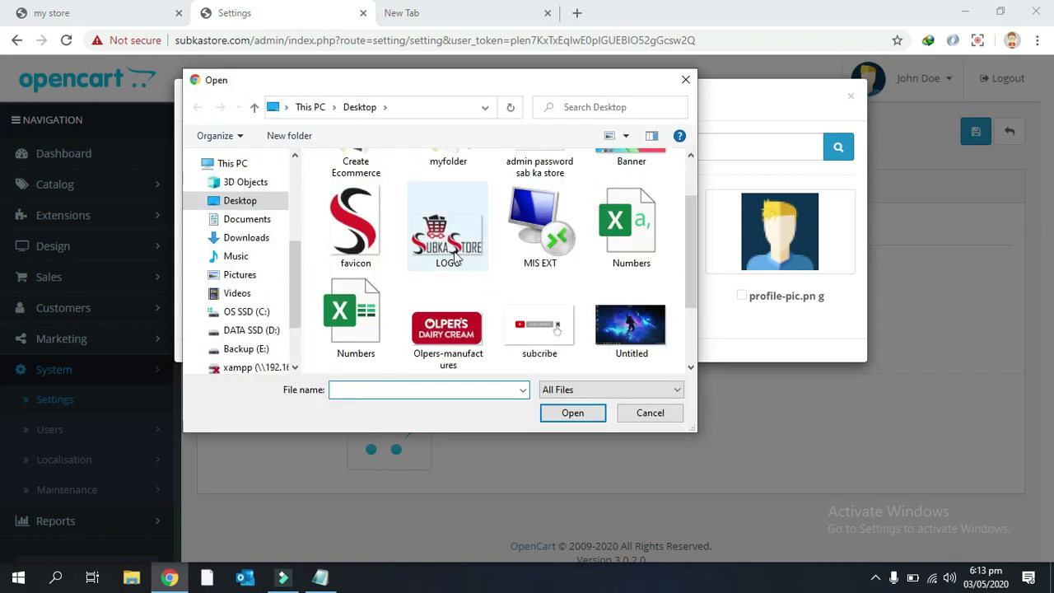
pyautogui.click(362, 245)
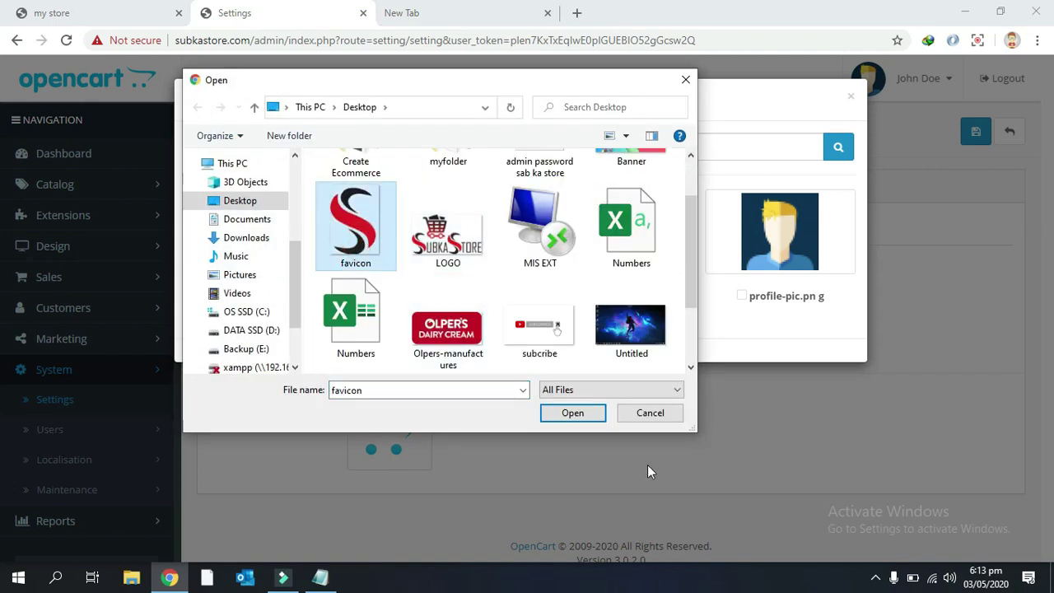
pyautogui.click(591, 415)
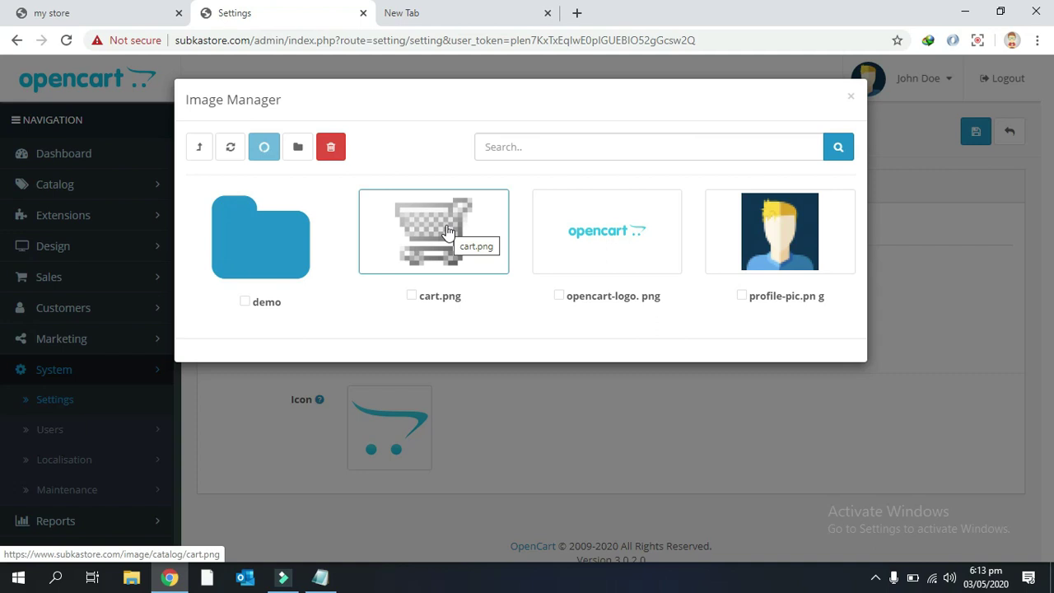
pyautogui.moveTo(545, 94); pyautogui.dragTo(363, 94)
pyautogui.click(662, 128)
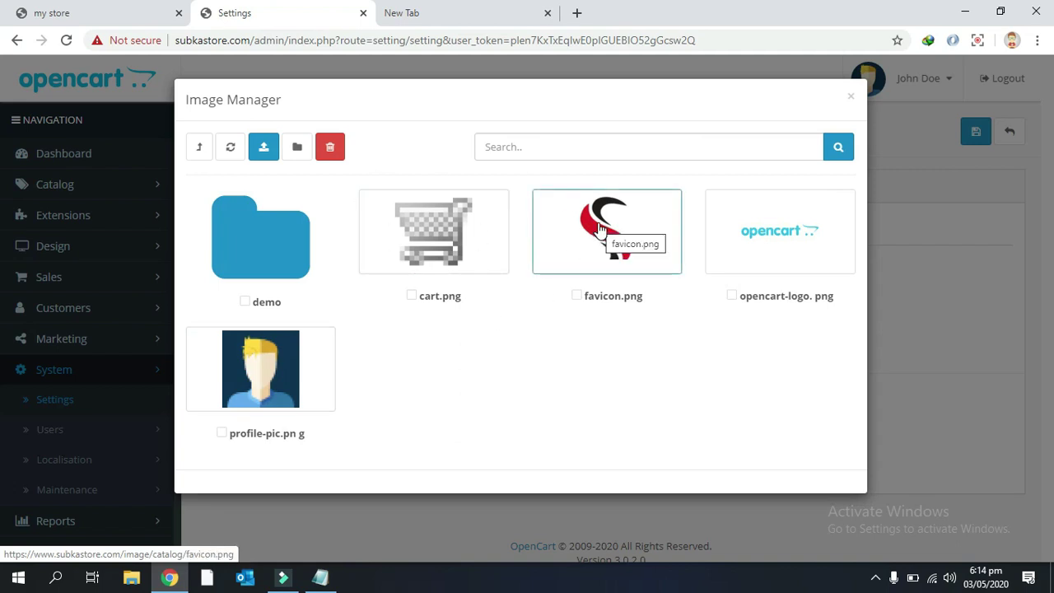
# Step: Choose favicon.png as the store icon and save the store settings
pyautogui.click(602, 248)
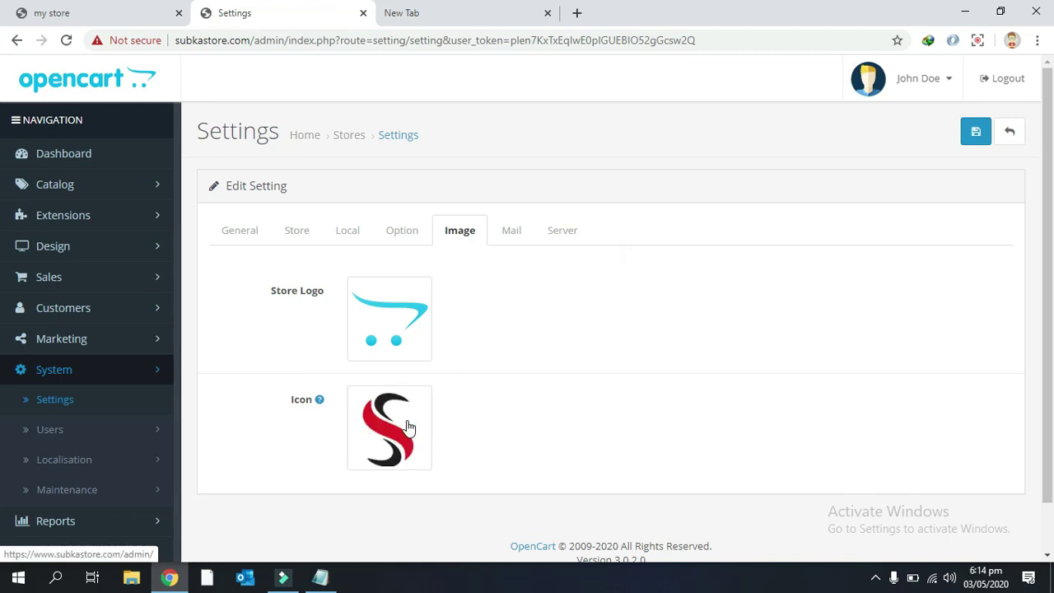
pyautogui.click(975, 134)
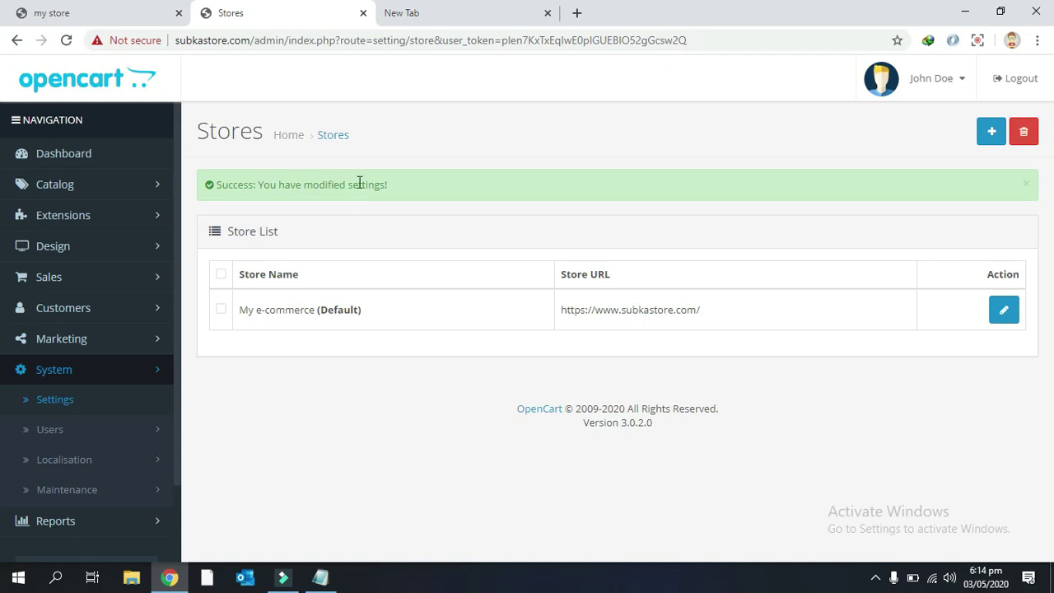
pyautogui.moveTo(397, 186); pyautogui.dragTo(188, 190)
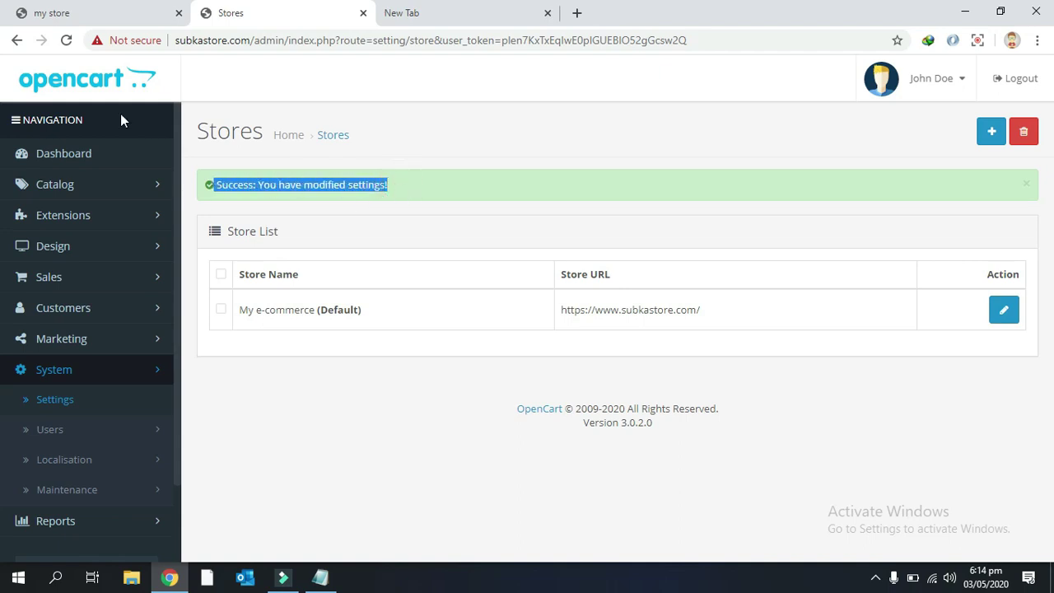
# Step: Reload the storefront home page, check its page title, icon and header name, and return to the store admin
pyautogui.click(81, 18)
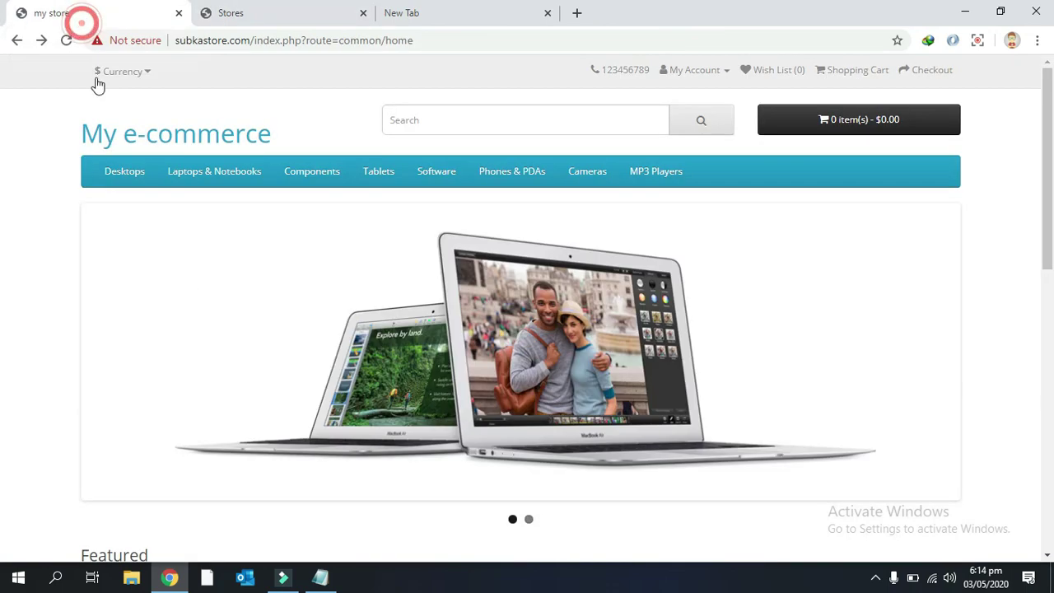
pyautogui.click(66, 40)
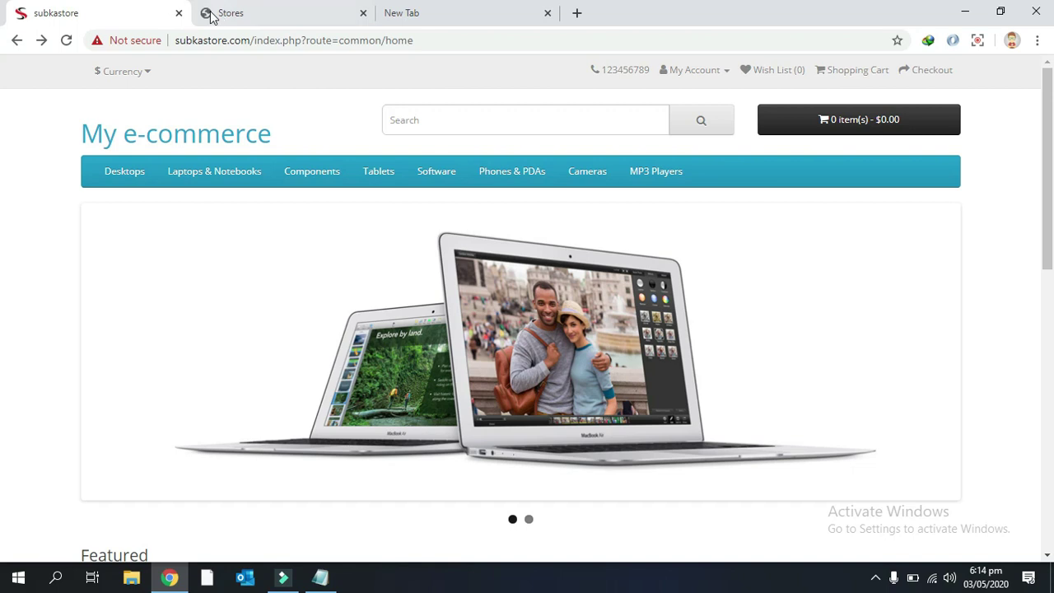
pyautogui.tripleClick(289, 132)
pyautogui.click(230, 136)
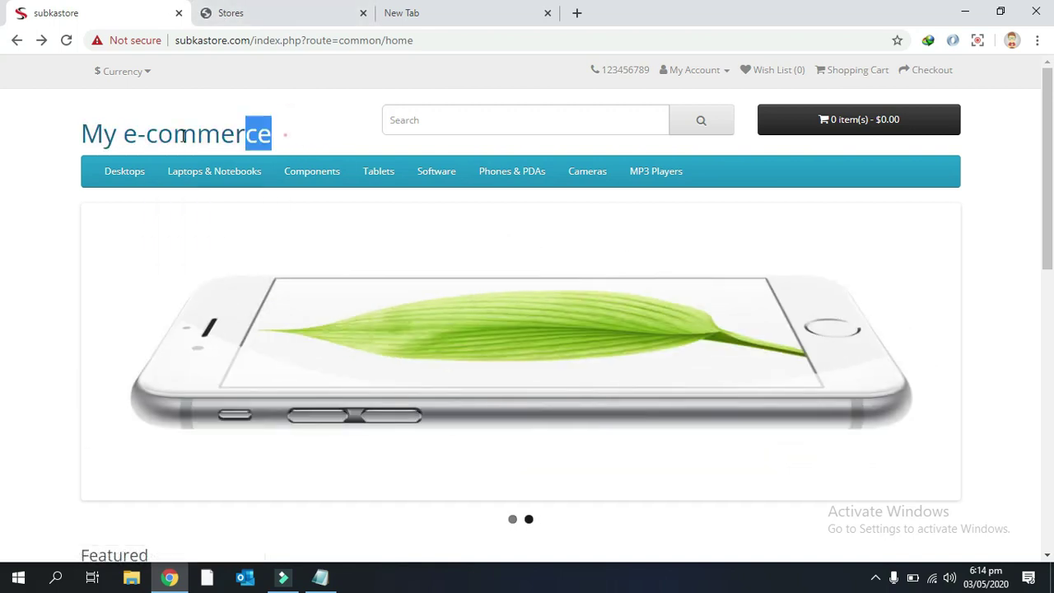
pyautogui.moveTo(278, 139); pyautogui.dragTo(111, 139)
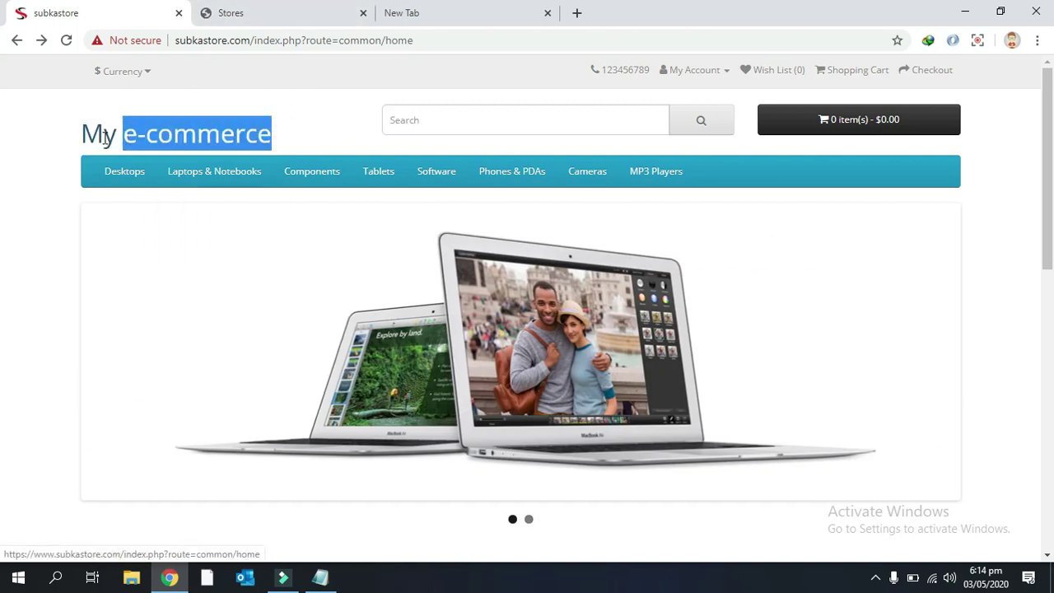
pyautogui.click(275, 16)
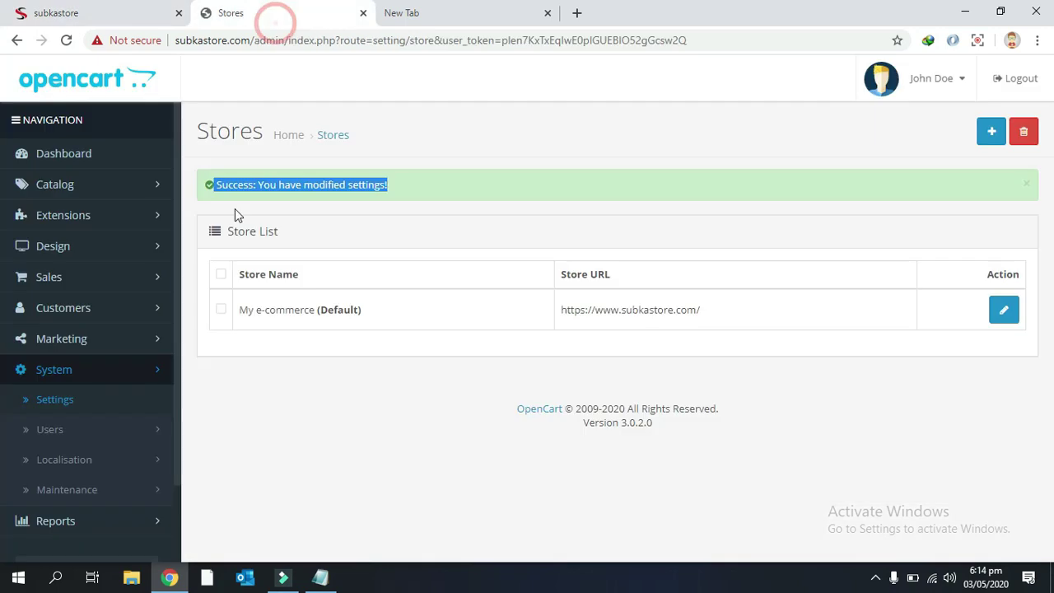
pyautogui.click(121, 369)
pyautogui.click(46, 244)
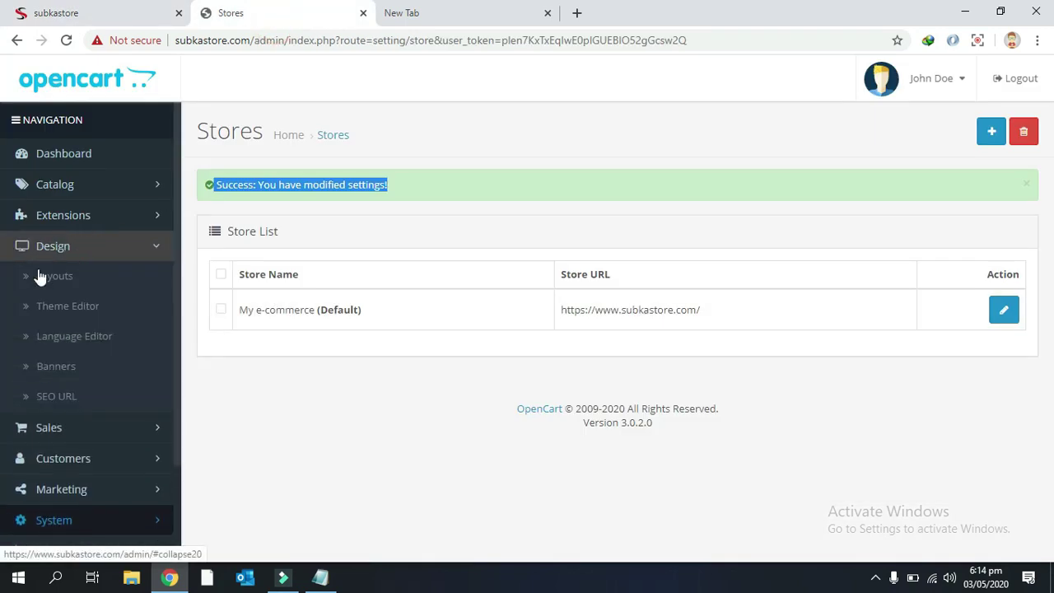
pyautogui.click(71, 370)
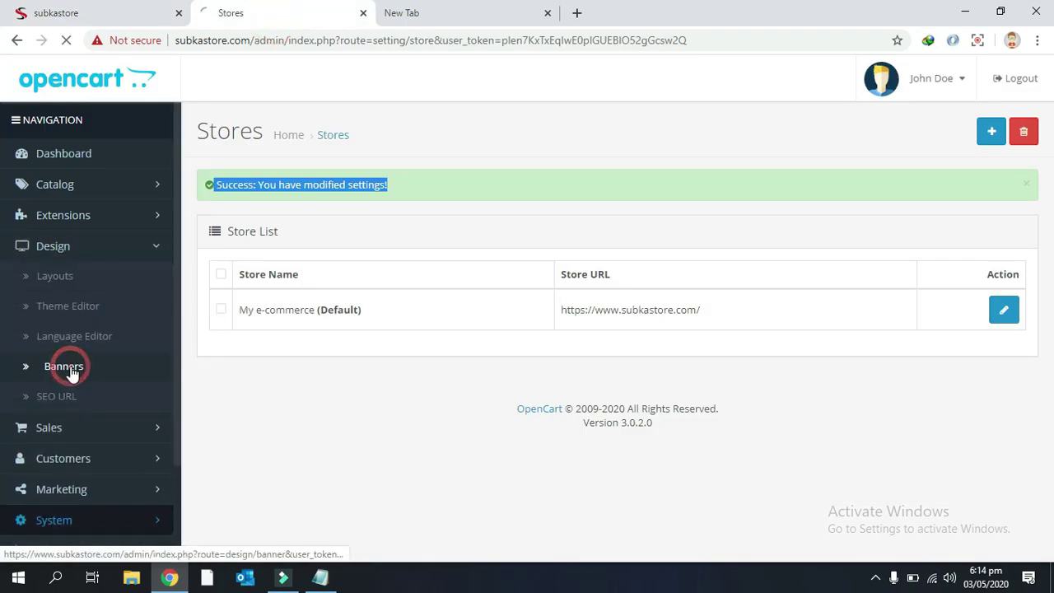
pyautogui.click(69, 45)
pyautogui.scroll(-1, 132, 387)
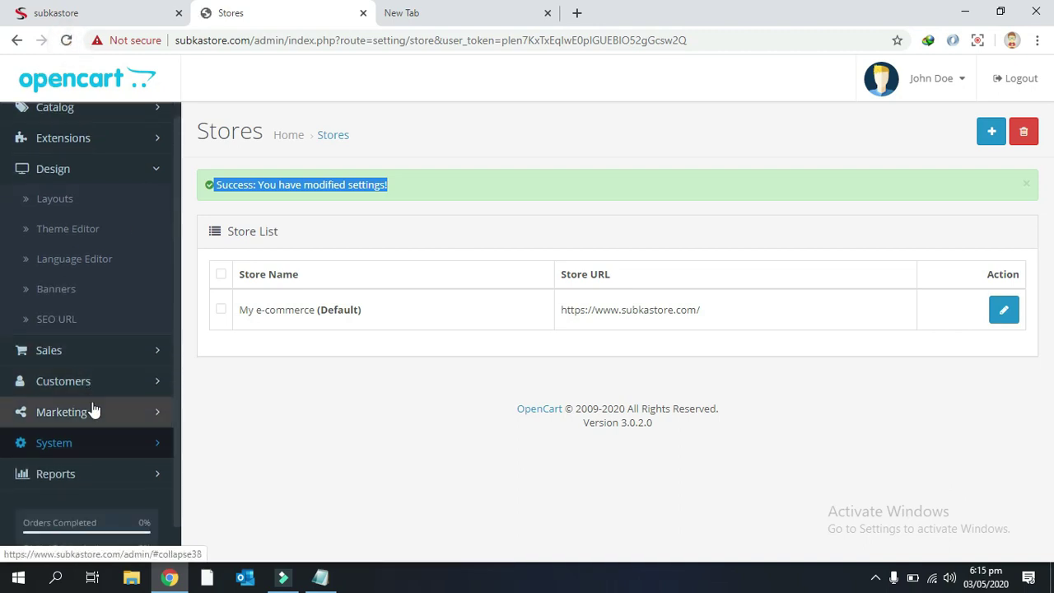
# Step: Open the default store's image settings again and bring up the image manager for the store logo
pyautogui.click(104, 444)
pyautogui.click(69, 475)
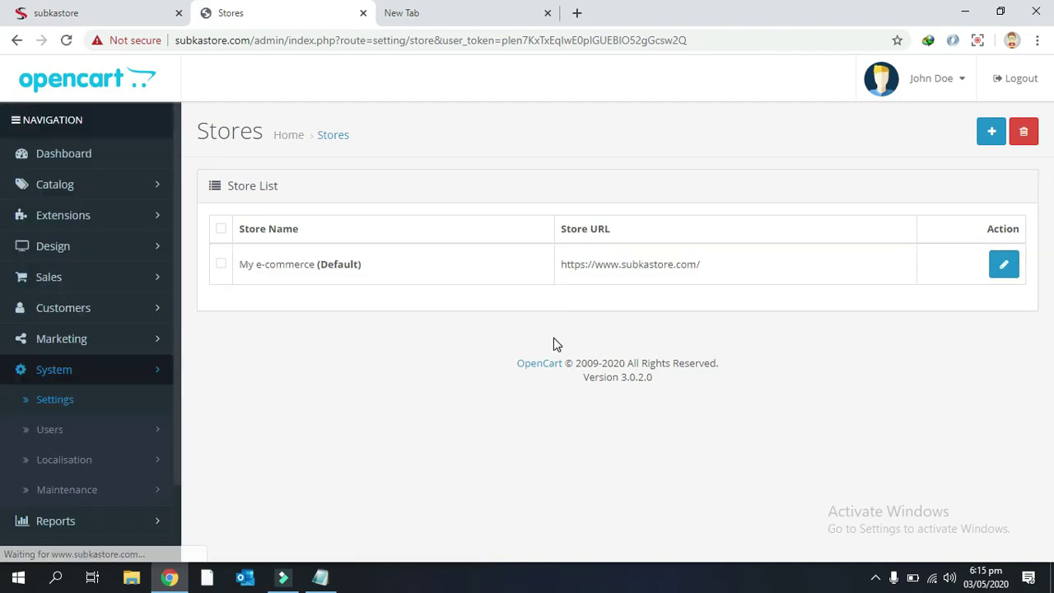
pyautogui.click(1004, 265)
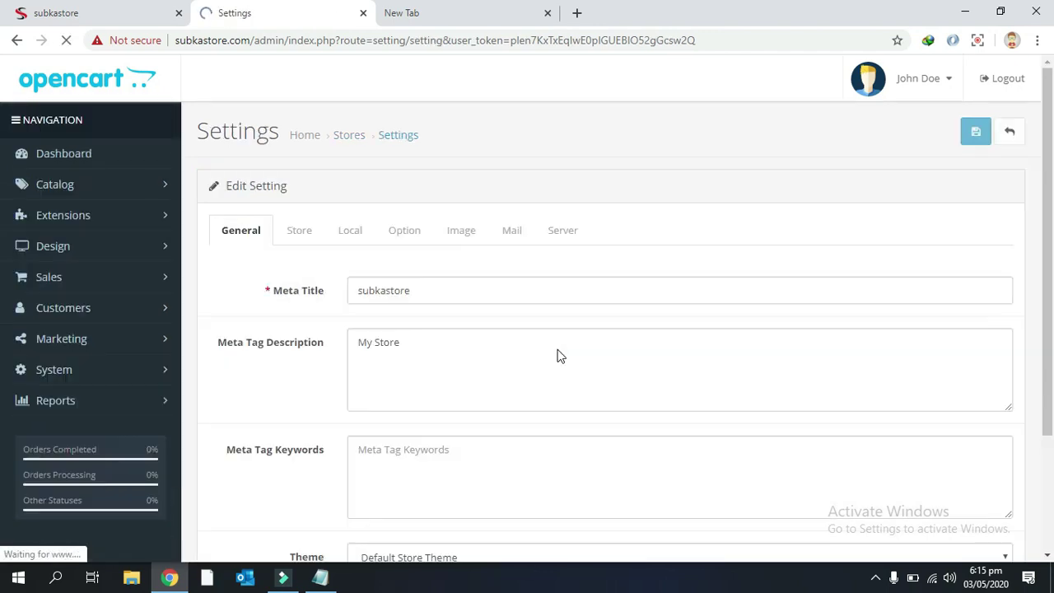
pyautogui.click(467, 229)
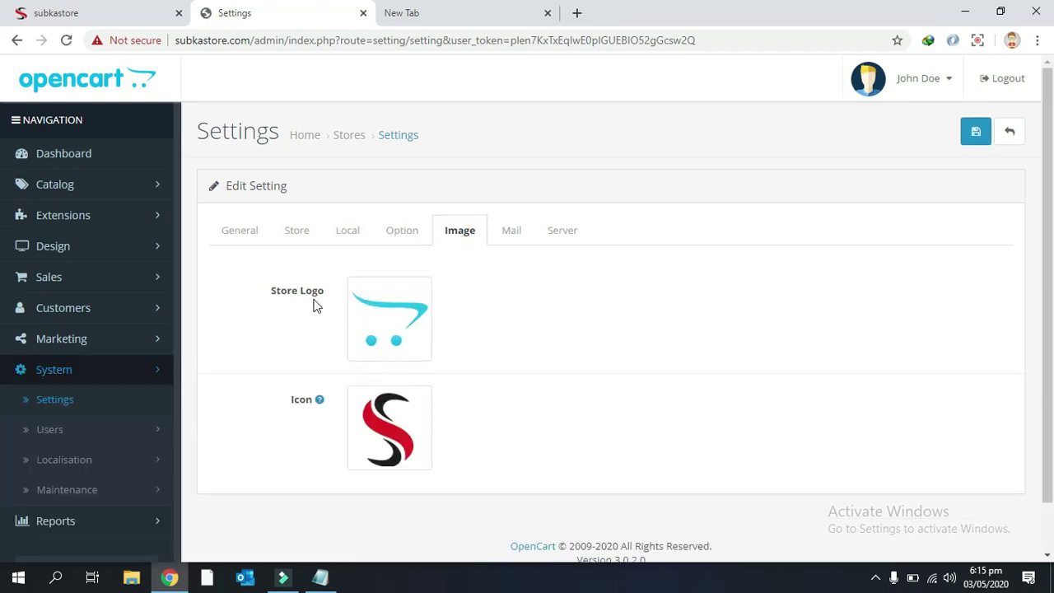
pyautogui.click(405, 333)
pyautogui.click(478, 328)
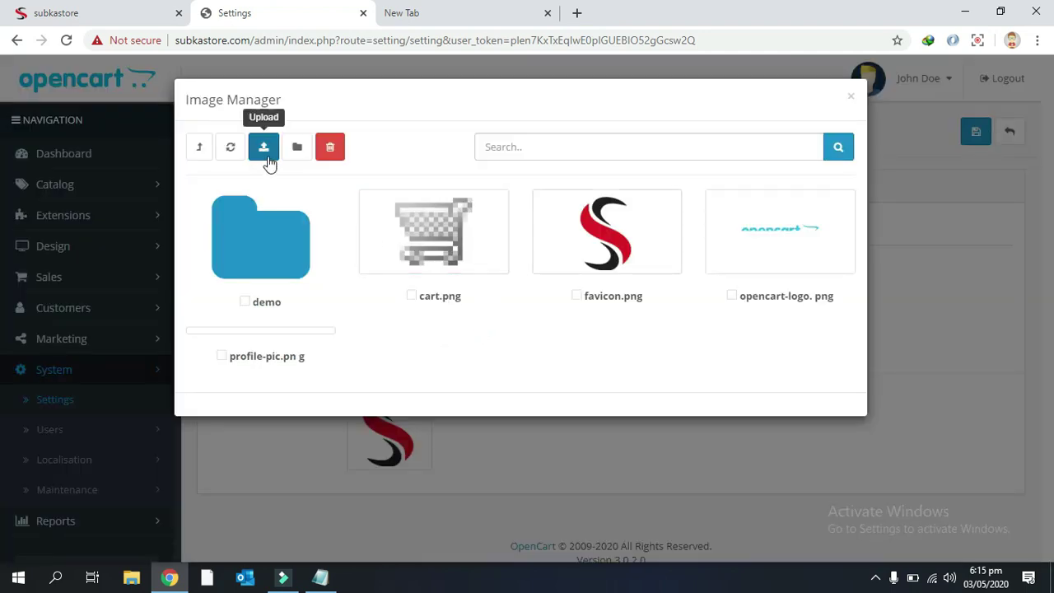
# Step: Upload the LOGO image from the Desktop to the image manager
pyautogui.click(264, 148)
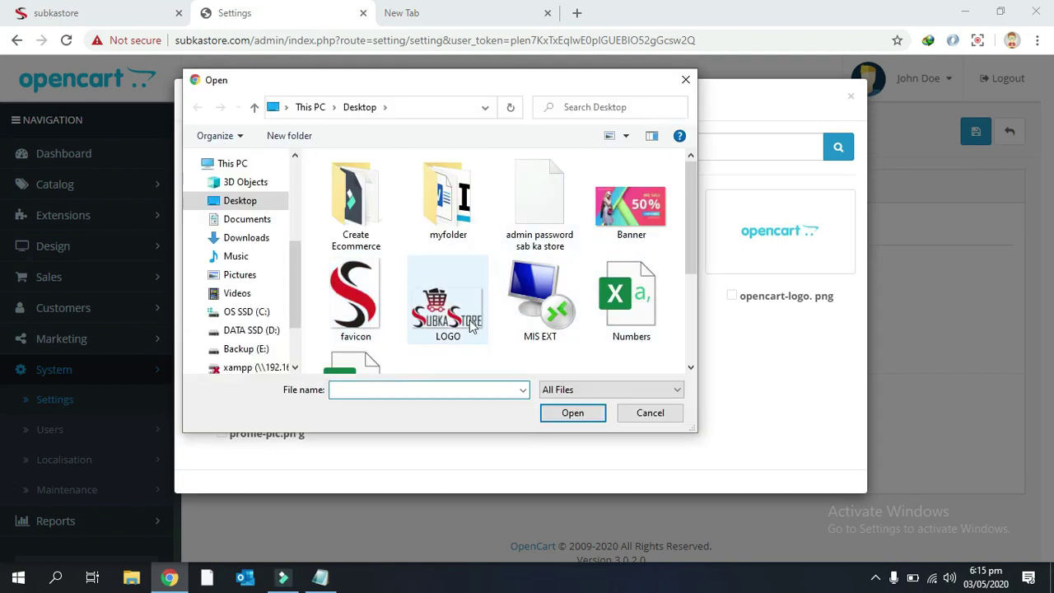
pyautogui.click(442, 320)
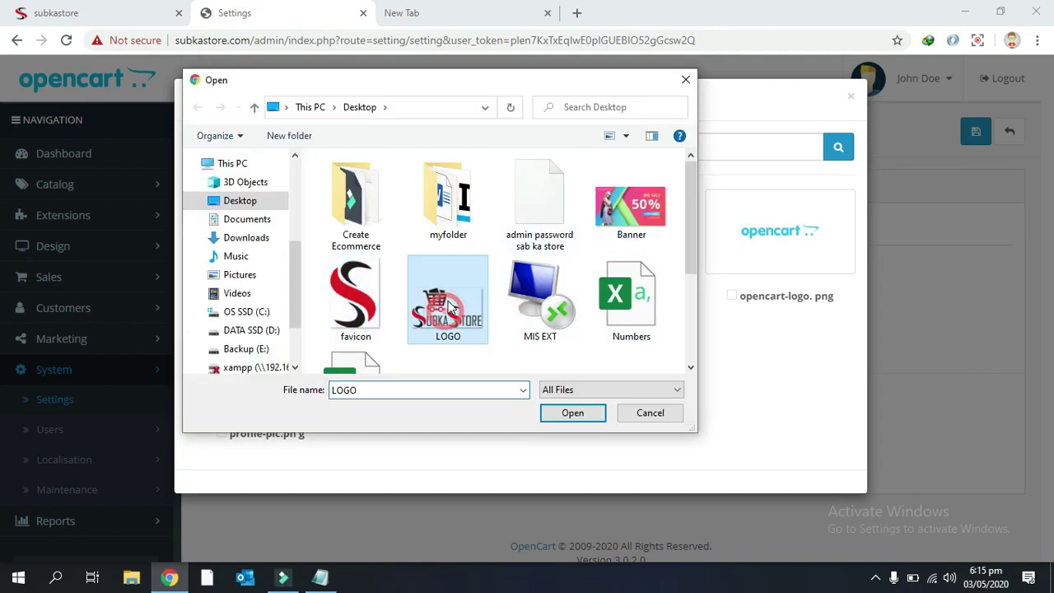
pyautogui.click(558, 414)
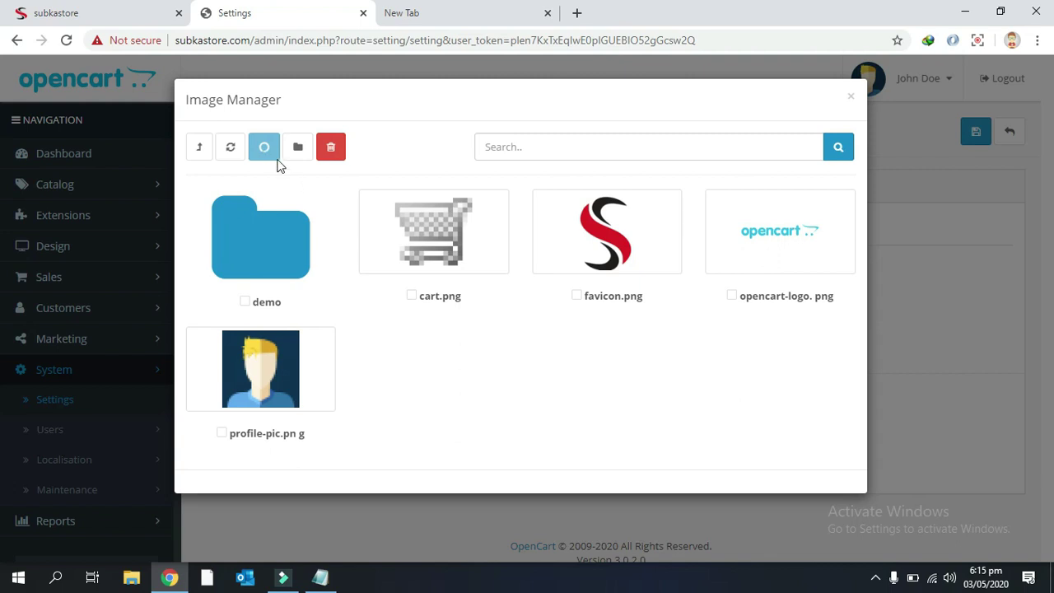
pyautogui.click(538, 101)
pyautogui.moveTo(372, 95)
pyautogui.mouseDown()
pyautogui.moveTo(512, 93)
pyautogui.moveTo(630, 132)
pyautogui.mouseUp()
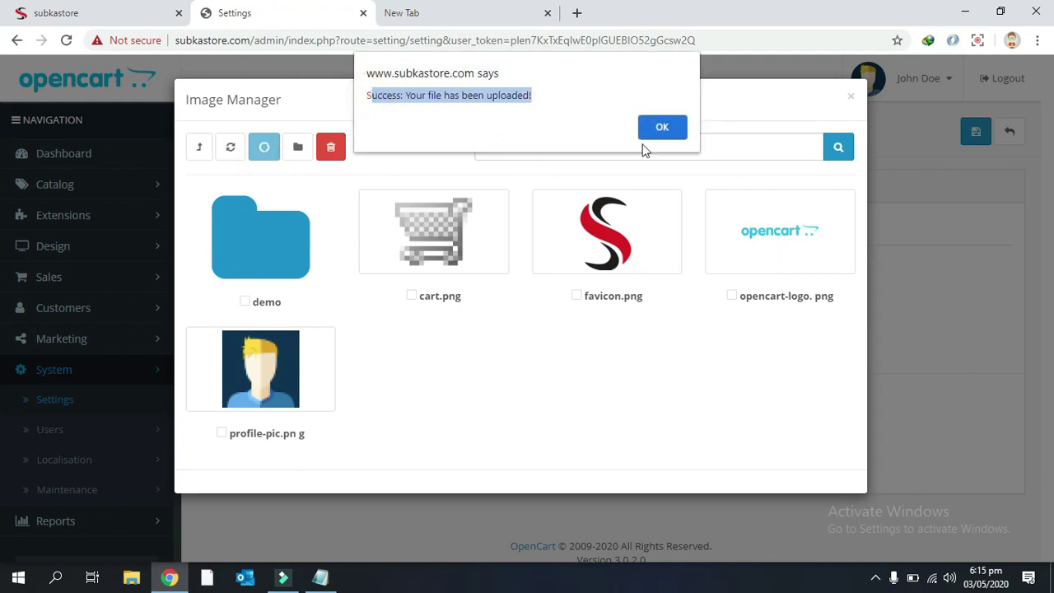
pyautogui.click(668, 125)
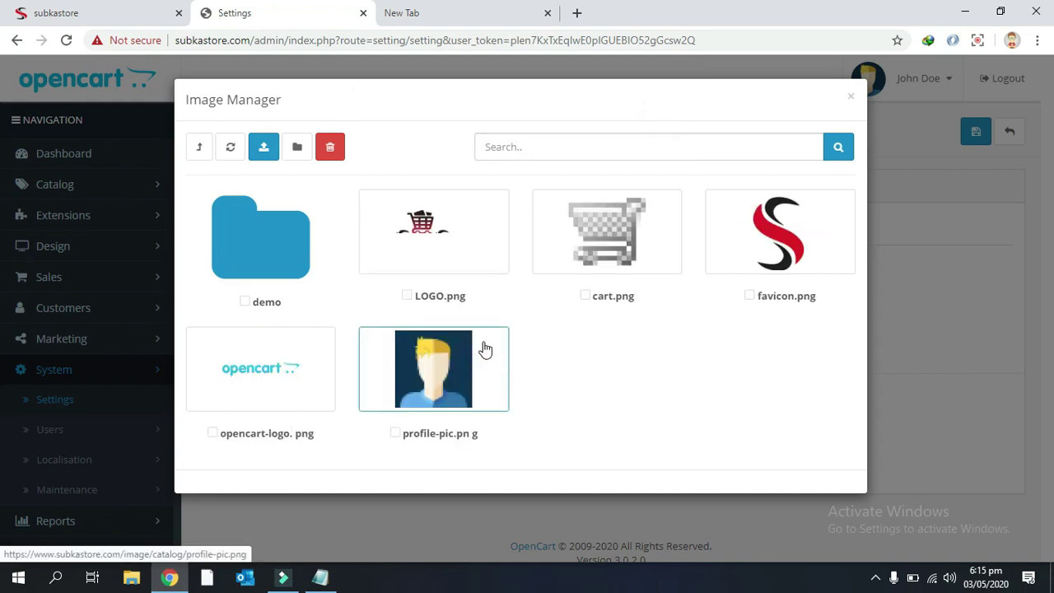
# Step: Choose LOGO.png as the store logo and save the store settings
pyautogui.click(419, 252)
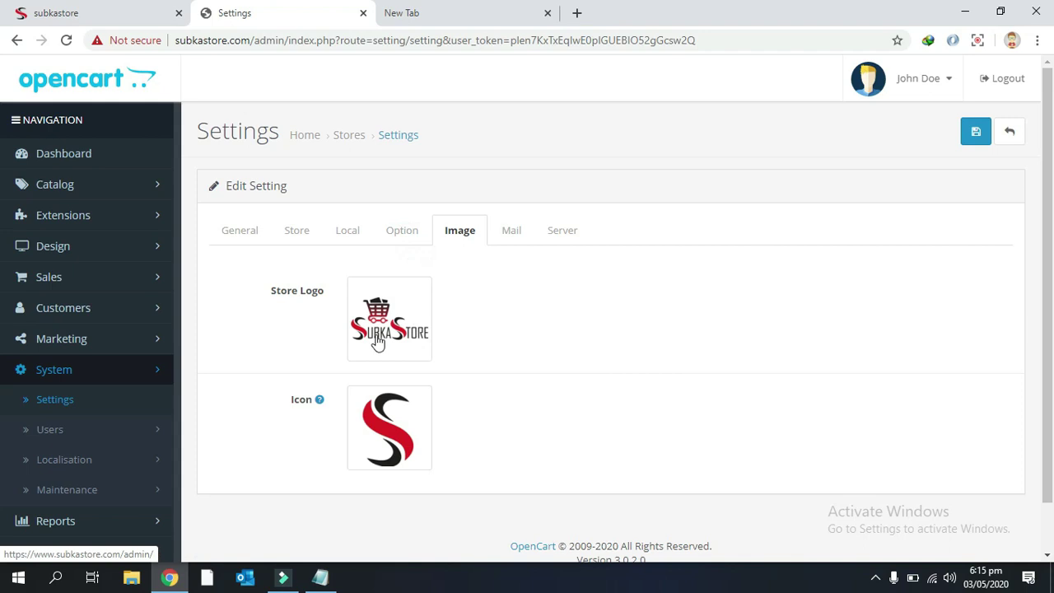
pyautogui.click(974, 130)
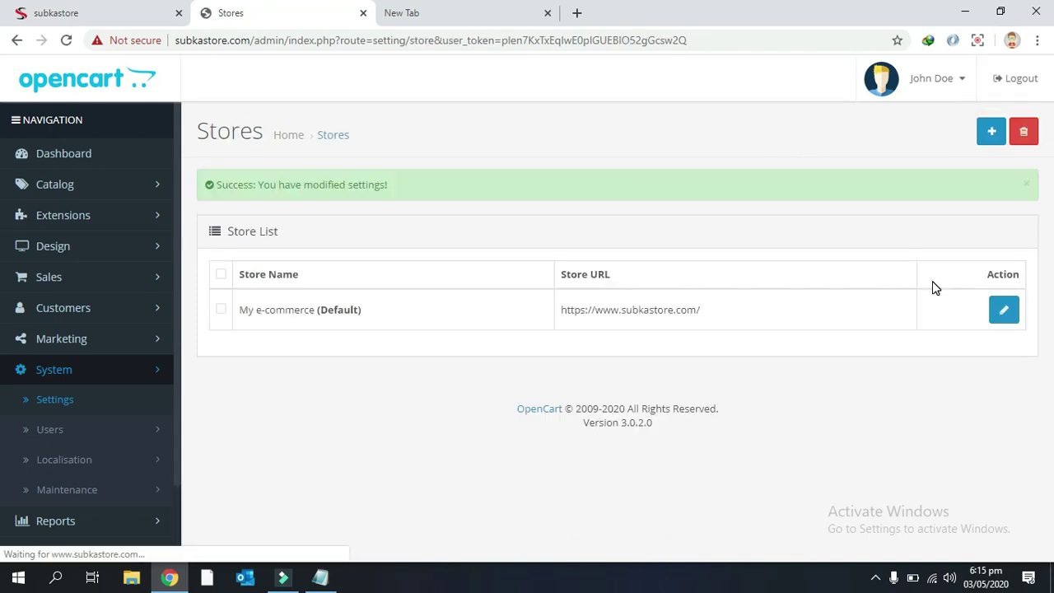
pyautogui.tripleClick(700, 309)
pyautogui.moveTo(412, 186); pyautogui.dragTo(181, 134)
# Step: Reload the storefront home page, check the header logo and page forward through the home page slideshow
pyautogui.click(82, 14)
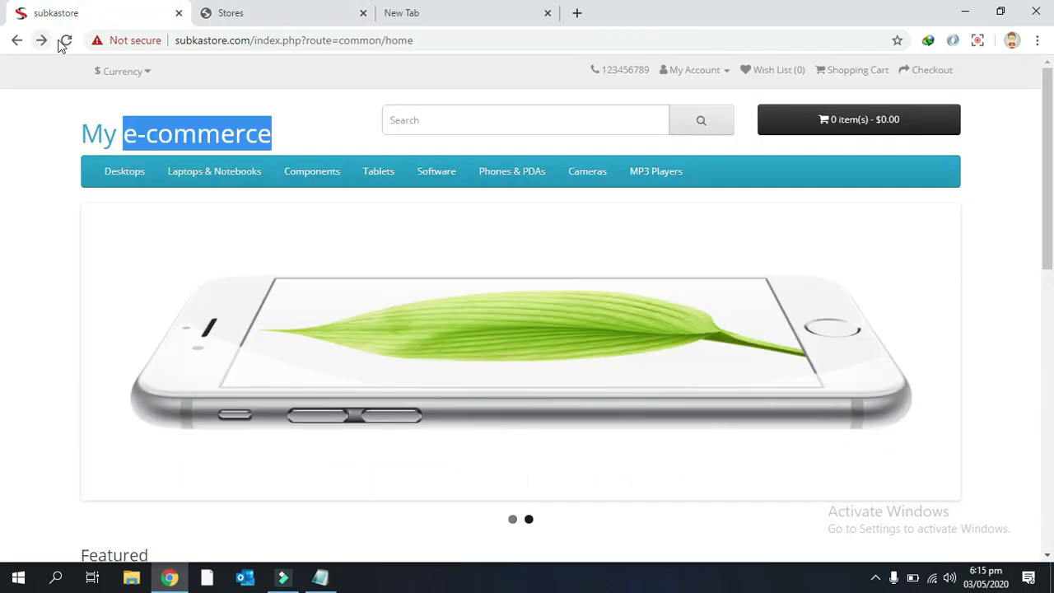
pyautogui.click(66, 39)
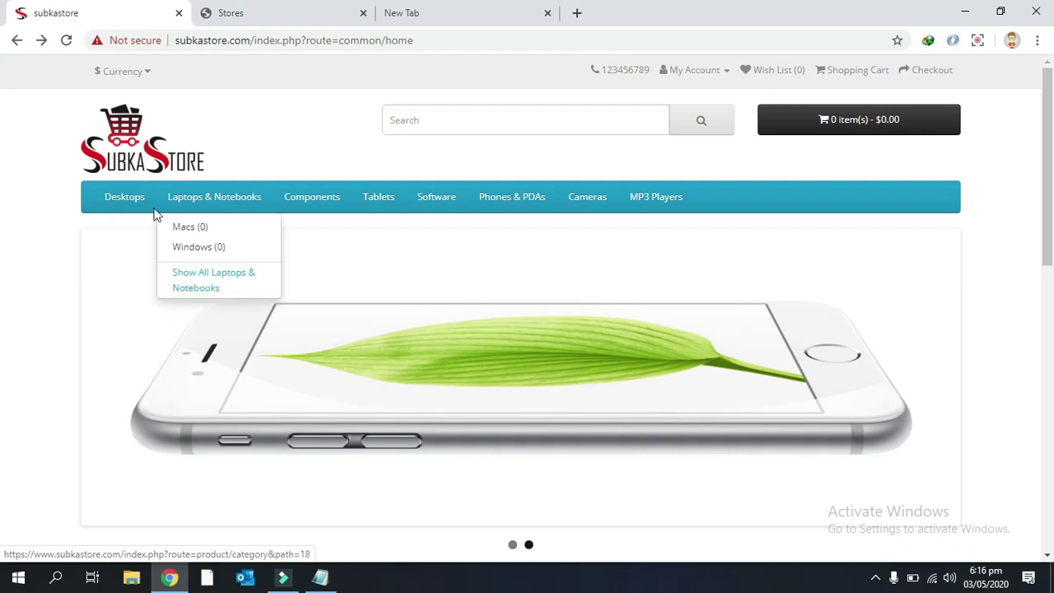
pyautogui.scroll(-2, 518, 272)
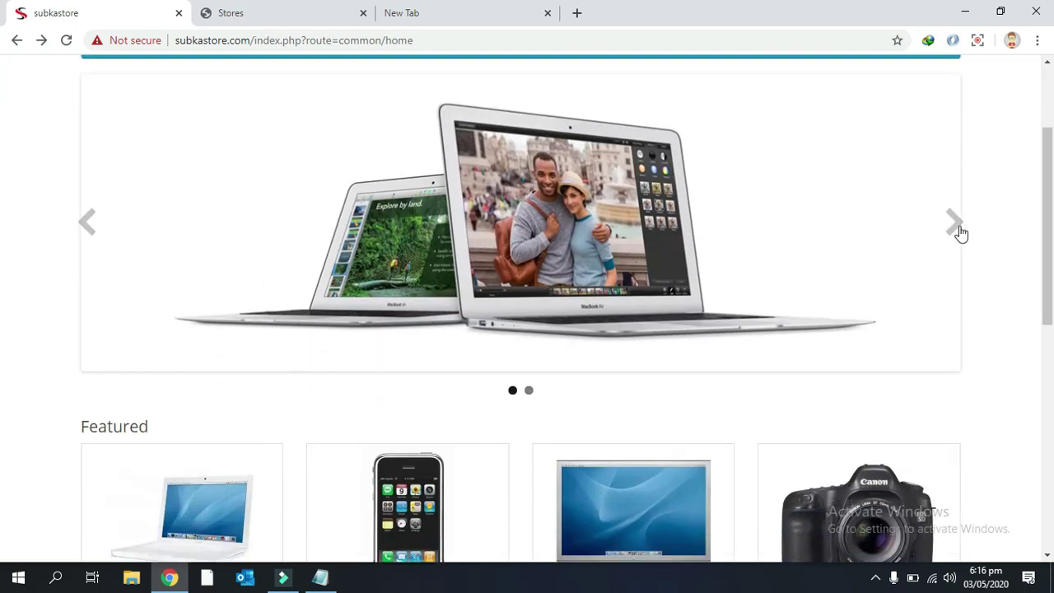
pyautogui.click(942, 227)
pyautogui.scroll(2, 426, 262)
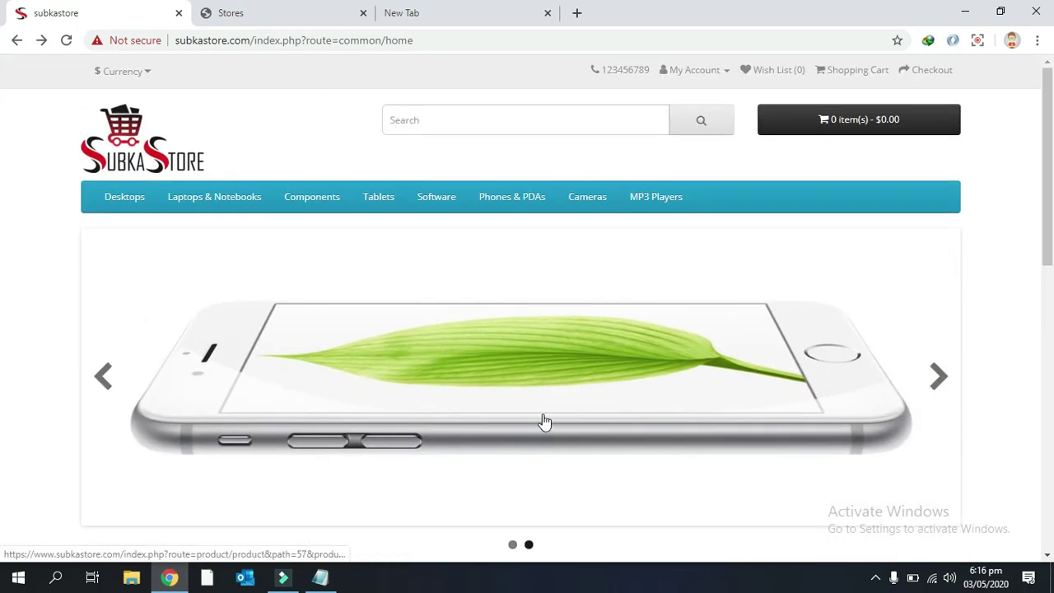
pyautogui.click(939, 386)
pyautogui.click(943, 391)
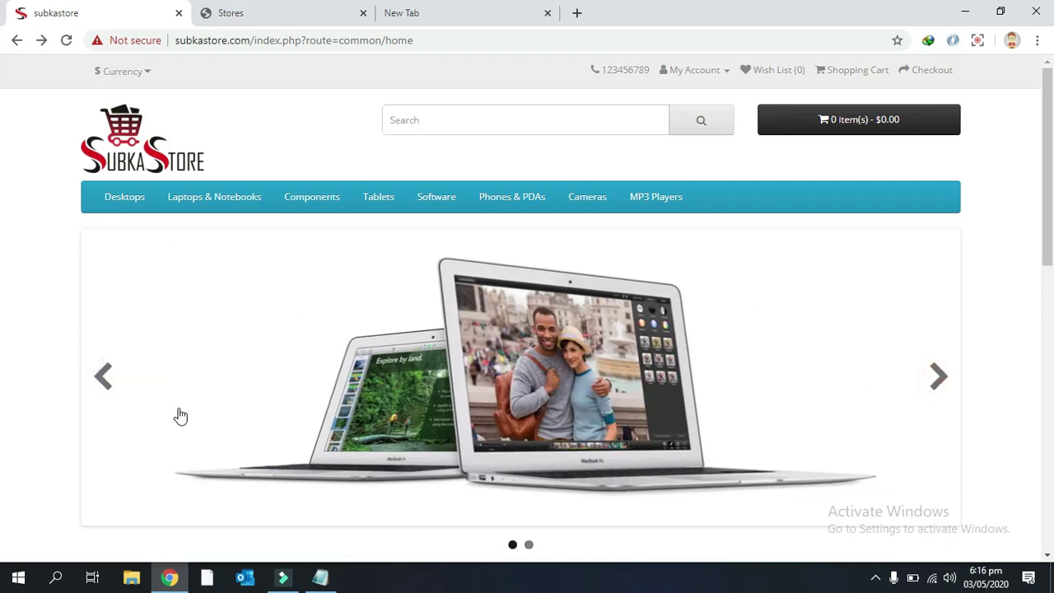
# Step: Switch back and forth between the MacBook and iPhone slides of the storefront slideshow
pyautogui.scroll(-1, 558, 457)
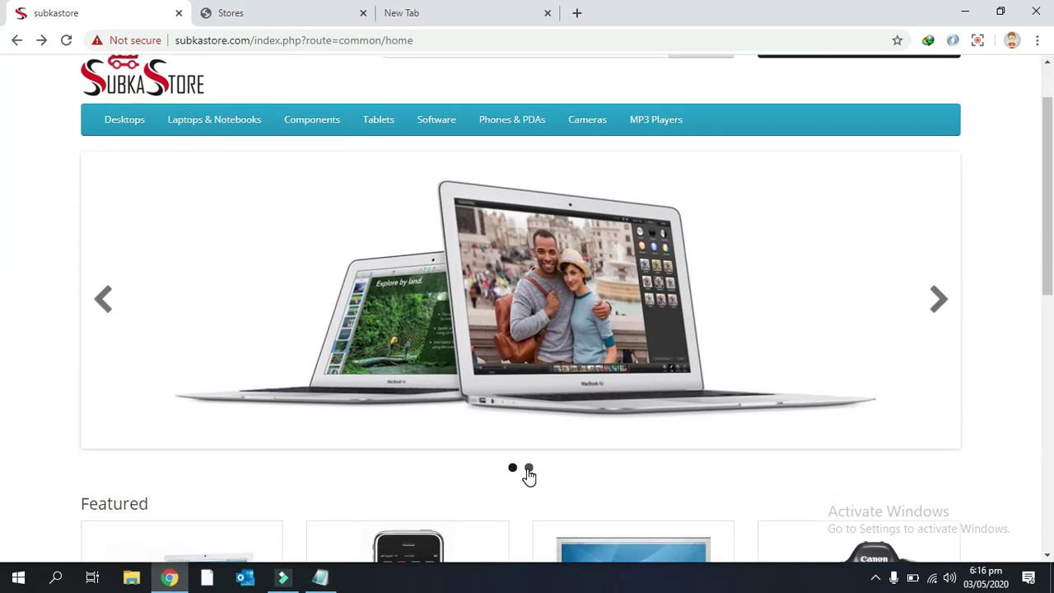
pyautogui.click(529, 468)
pyautogui.click(513, 469)
pyautogui.click(529, 468)
pyautogui.click(512, 467)
pyautogui.click(529, 467)
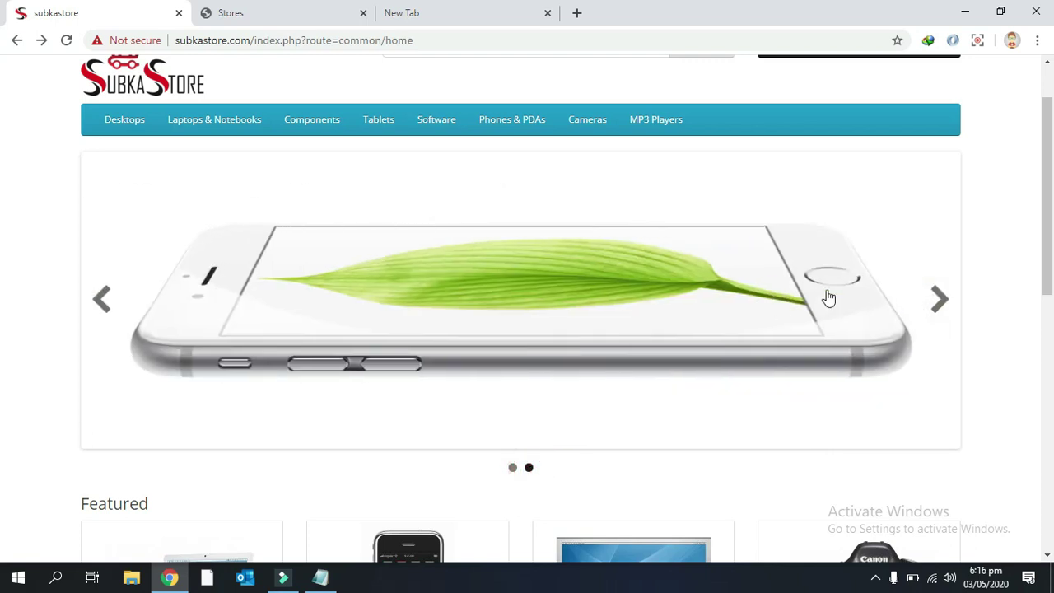
# Step: Return to the store admin and open the banner list to check the Home Page Slideshow entry and its status
pyautogui.click(289, 15)
pyautogui.click(134, 368)
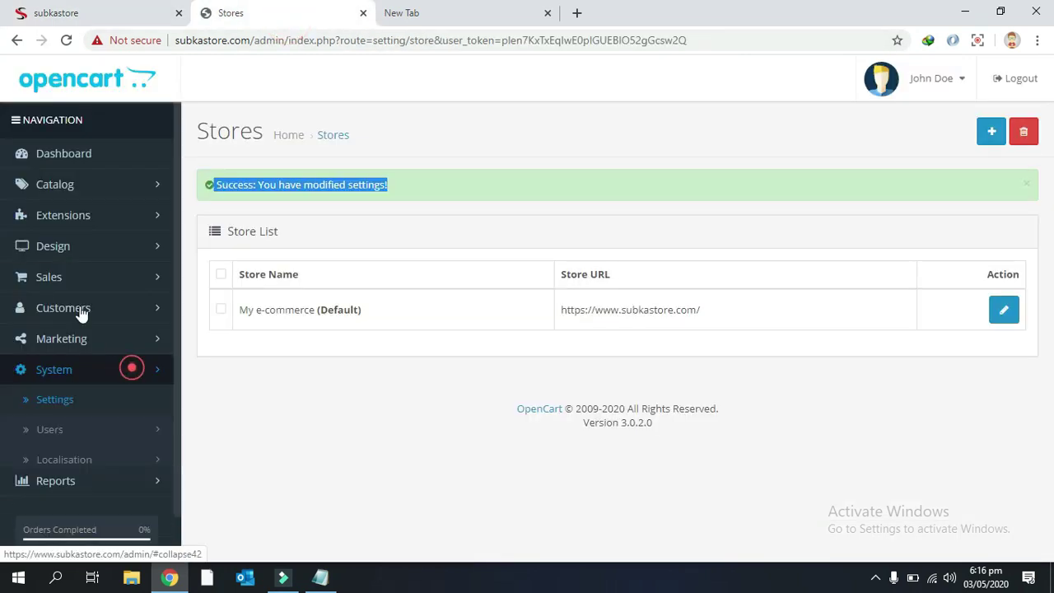
pyautogui.click(77, 244)
pyautogui.click(58, 365)
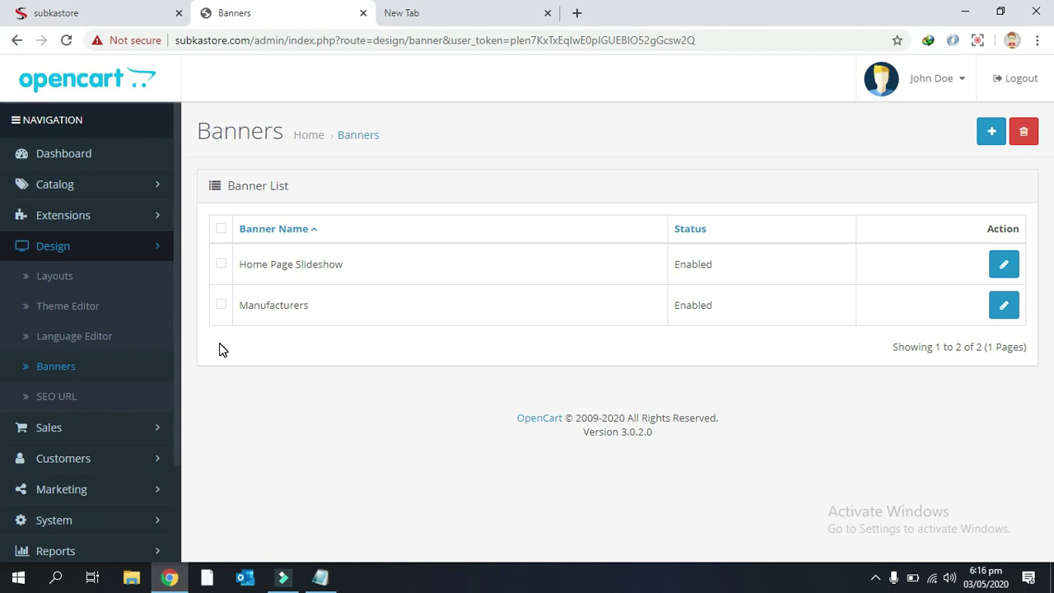
pyautogui.moveTo(341, 264)
pyautogui.mouseDown()
pyautogui.moveTo(273, 264)
pyautogui.moveTo(349, 272)
pyautogui.mouseUp()
pyautogui.click(302, 283)
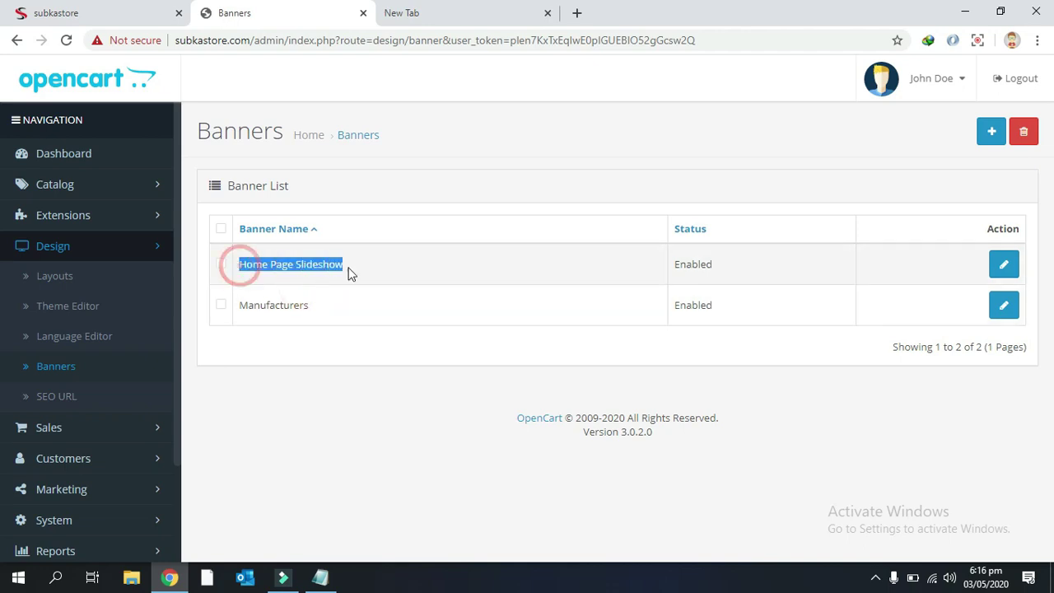
pyautogui.click(712, 267)
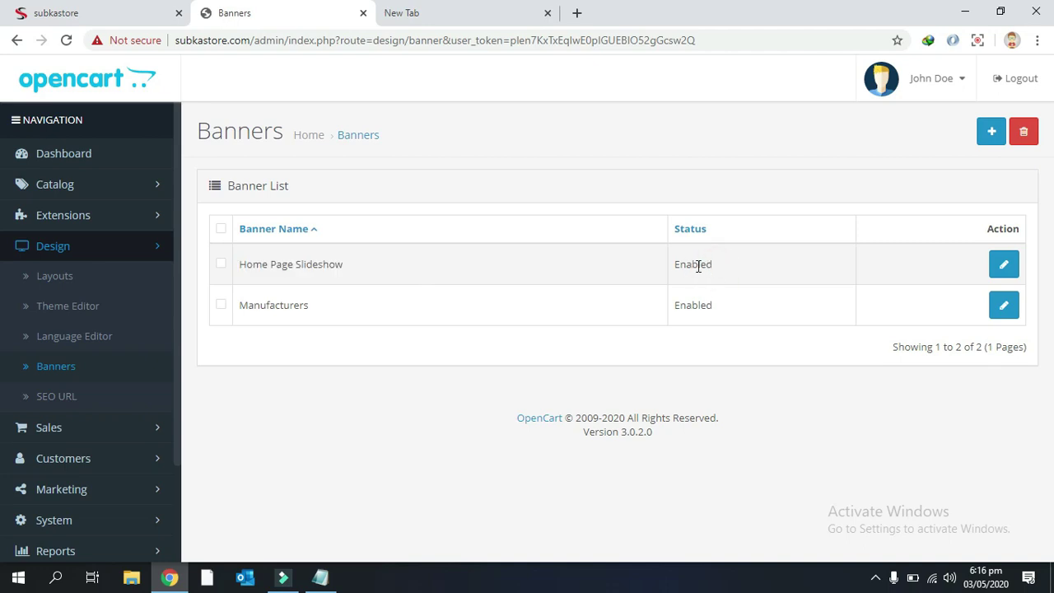
# Step: Set the Home Page Slideshow banner's status to Disabled and save it
pyautogui.click(1005, 264)
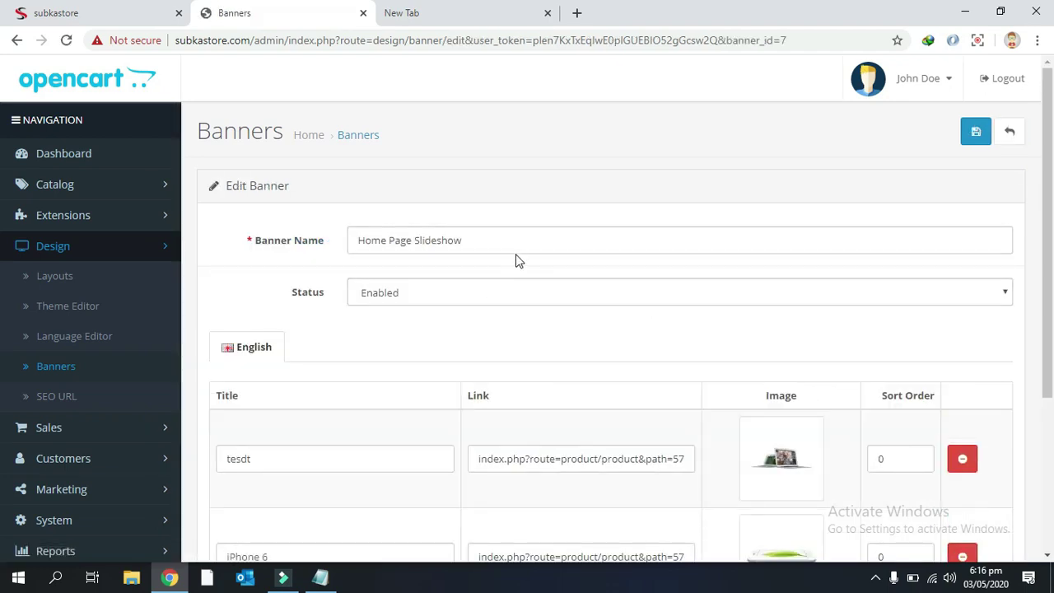
pyautogui.scroll(-1, 520, 259)
pyautogui.click(449, 211)
pyautogui.click(375, 251)
pyautogui.scroll(1, 883, 201)
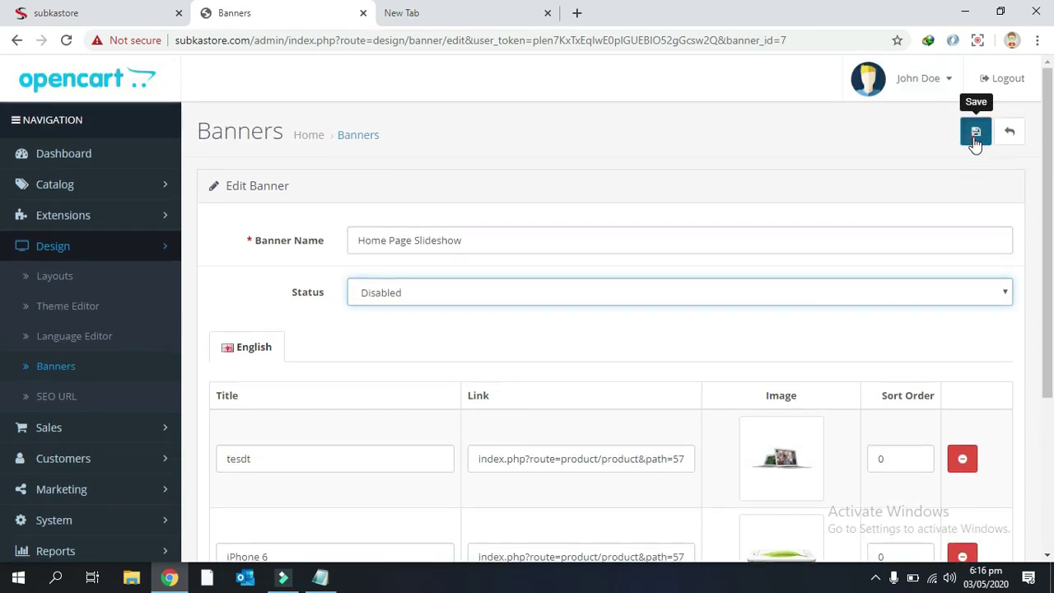
pyautogui.click(976, 132)
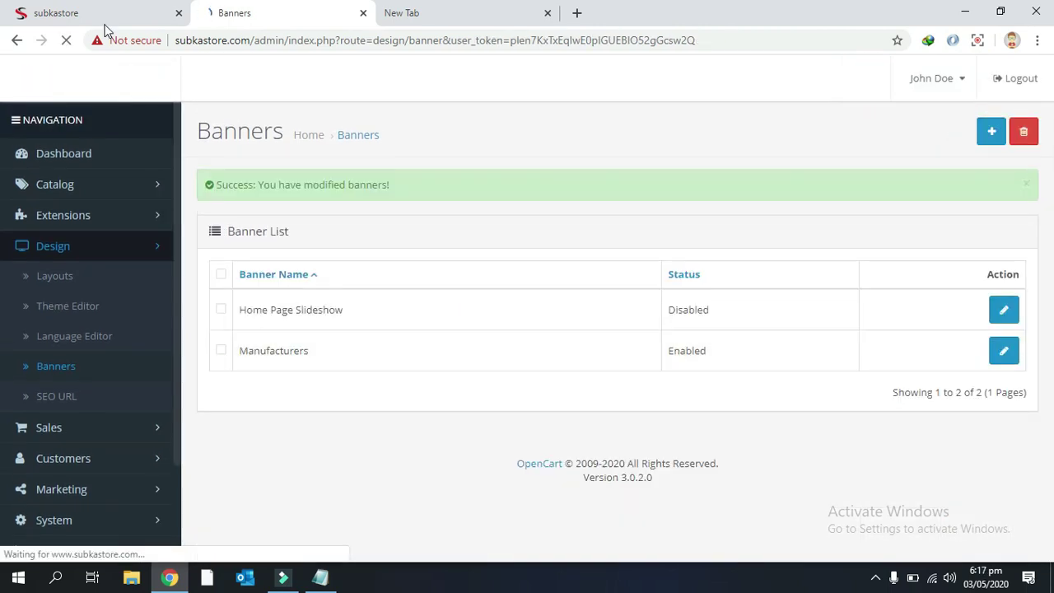
# Step: Reload the storefront home page, check its slideshow area and return to the banner list in the admin
pyautogui.click(99, 15)
pyautogui.click(66, 41)
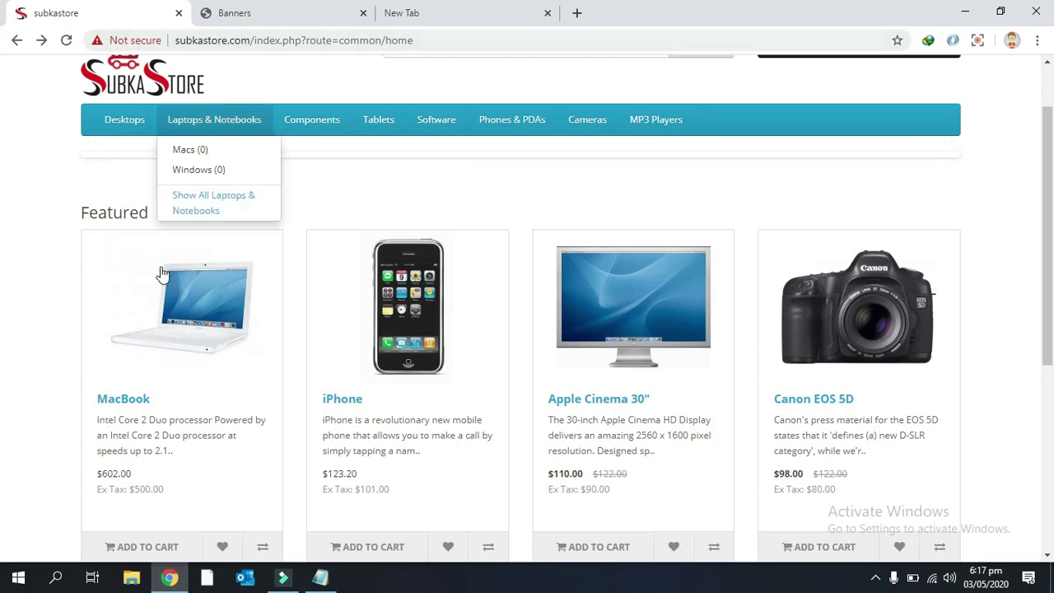
pyautogui.scroll(2, 145, 262)
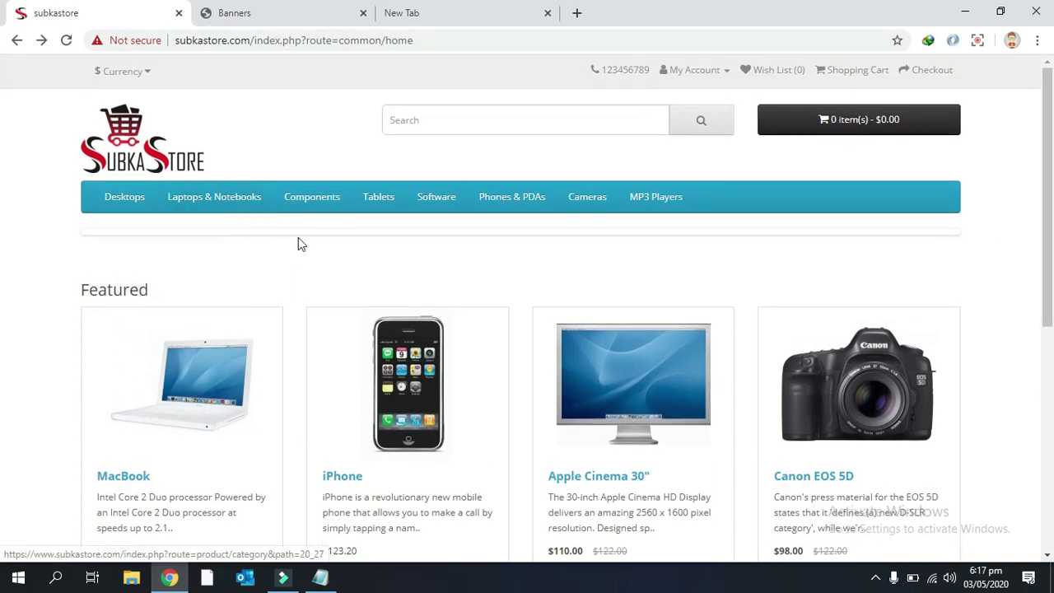
pyautogui.click(298, 17)
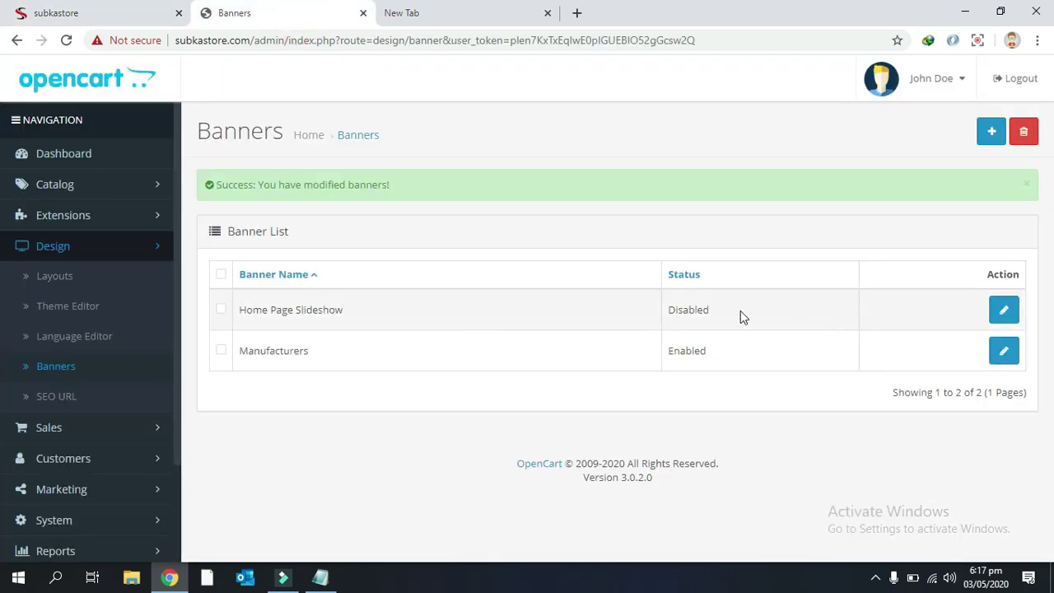
# Step: Open the Home Page Slideshow banner for editing again and set its status to Enabled
pyautogui.click(1006, 311)
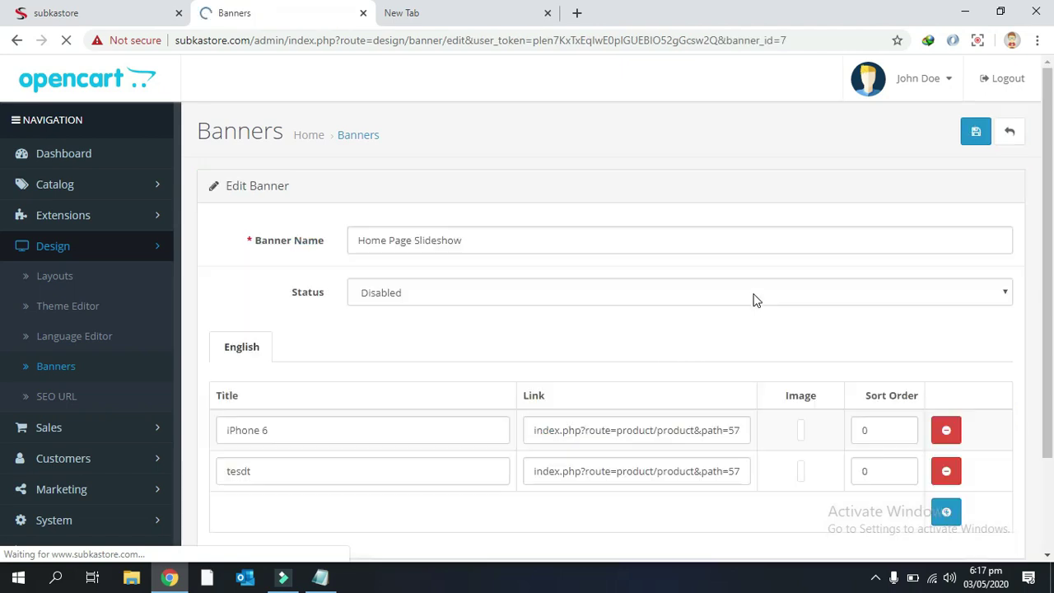
pyautogui.scroll(-3, 708, 313)
pyautogui.scroll(2, 691, 317)
pyautogui.click(509, 214)
pyautogui.click(391, 235)
# Step: Add a new slide row below tesdt and bring up the image manager for its image
pyautogui.scroll(-1, 543, 321)
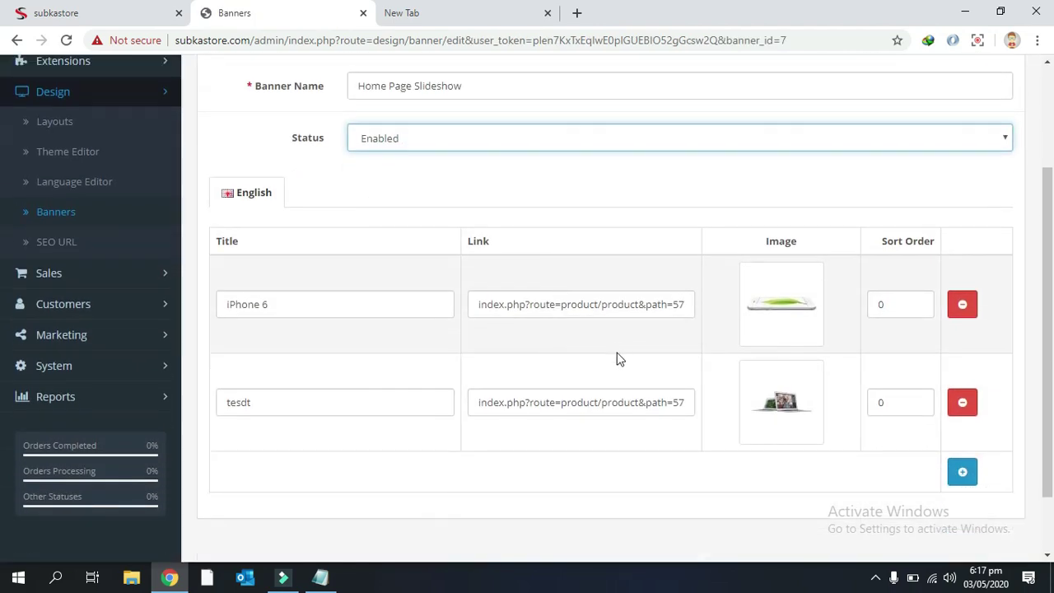
pyautogui.scroll(-1, 823, 428)
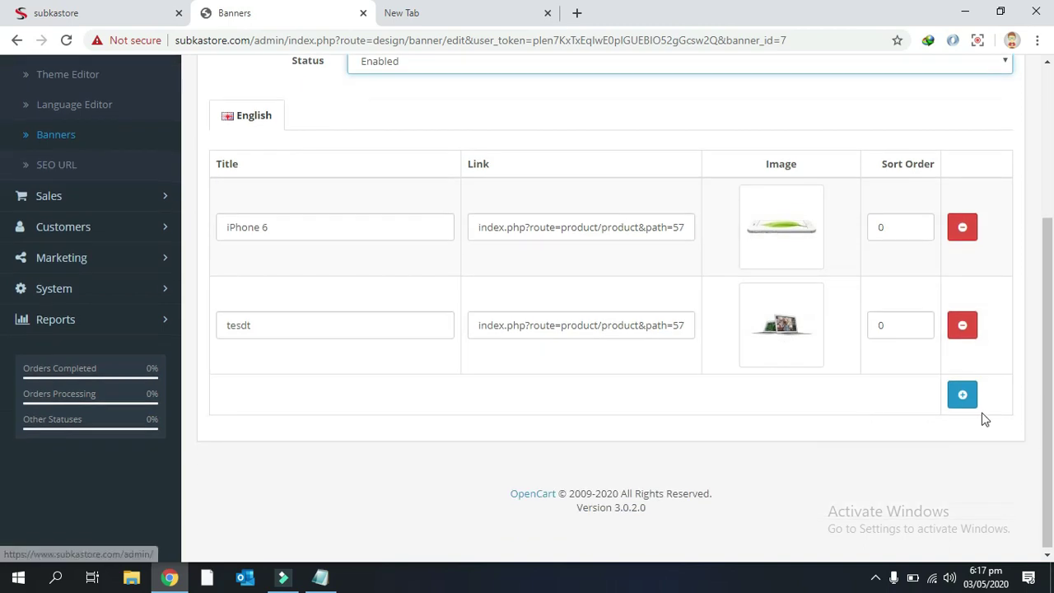
pyautogui.click(961, 395)
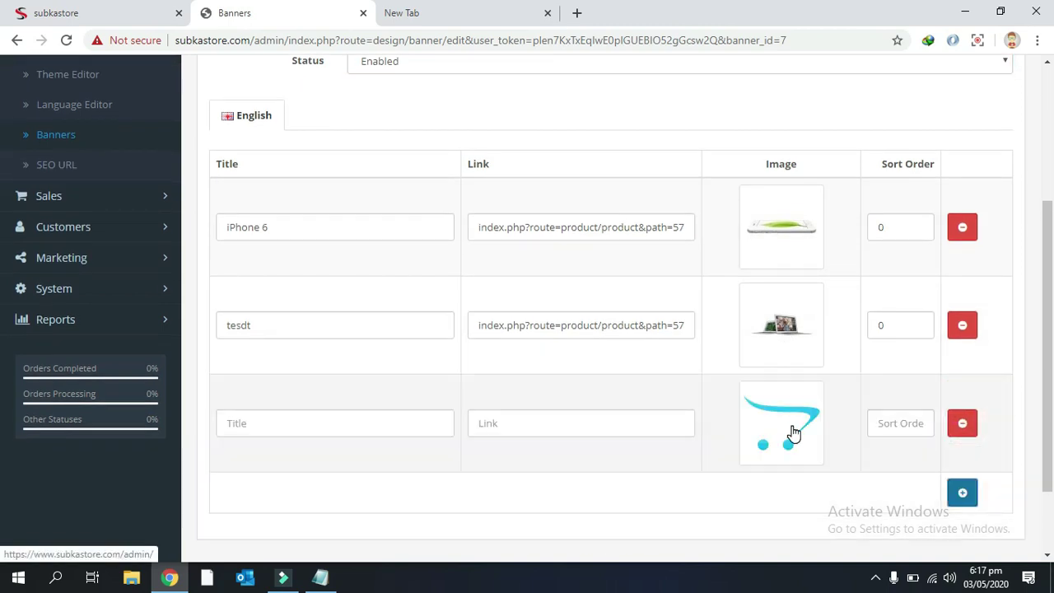
pyautogui.click(793, 433)
pyautogui.click(859, 424)
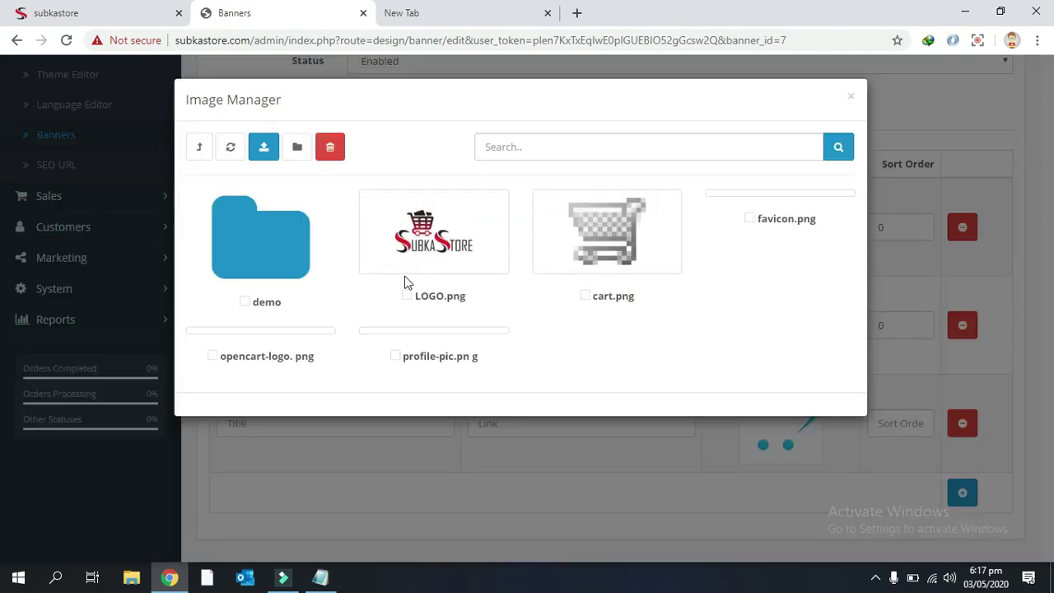
# Step: Upload the Banner image from the Desktop and choose Banner.png as the new slide's image
pyautogui.click(264, 151)
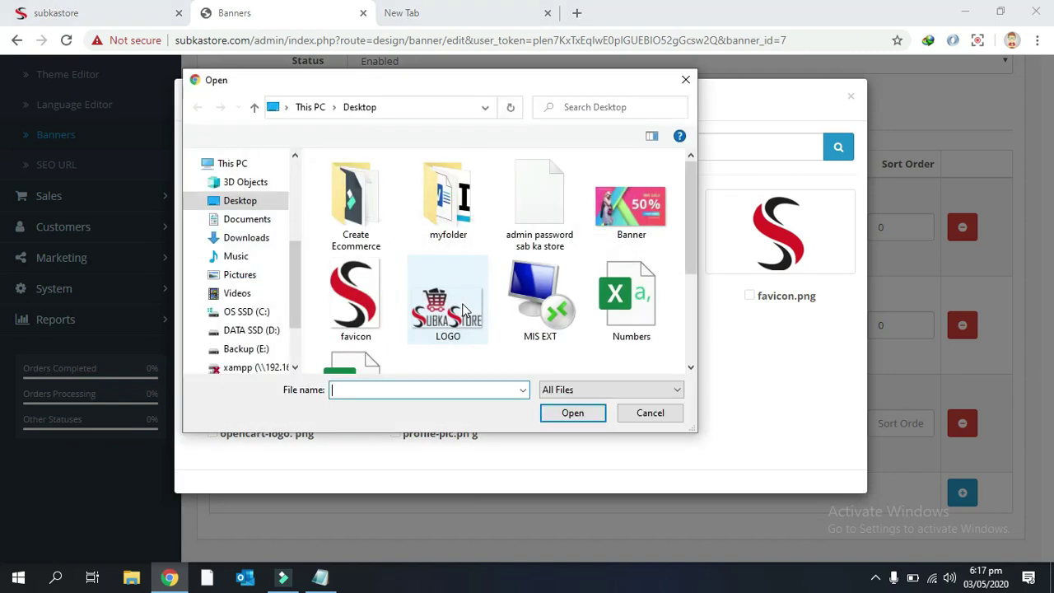
pyautogui.click(619, 214)
pyautogui.click(568, 416)
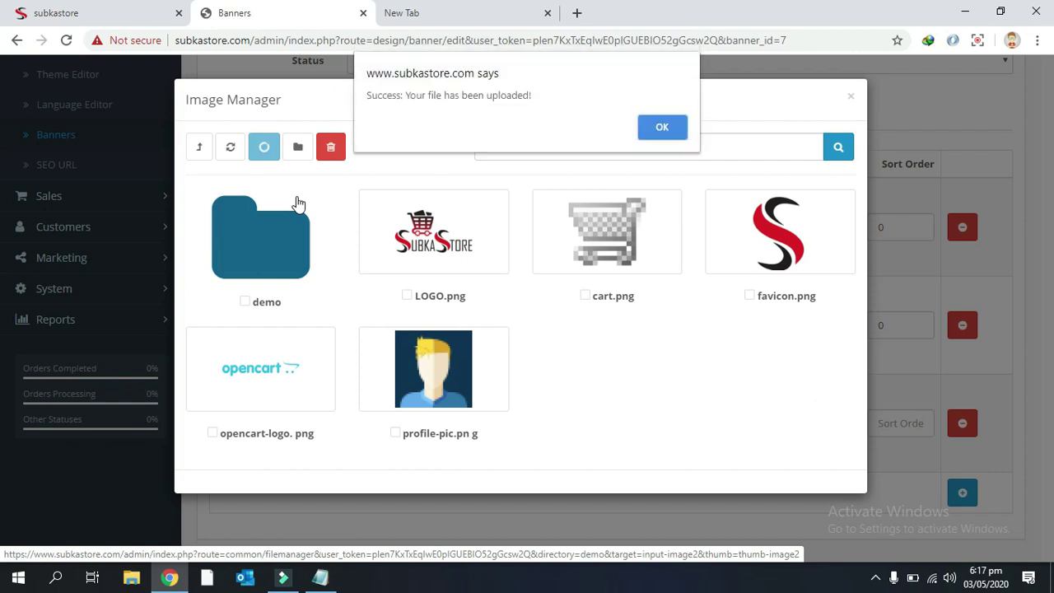
pyautogui.moveTo(532, 94); pyautogui.dragTo(367, 94)
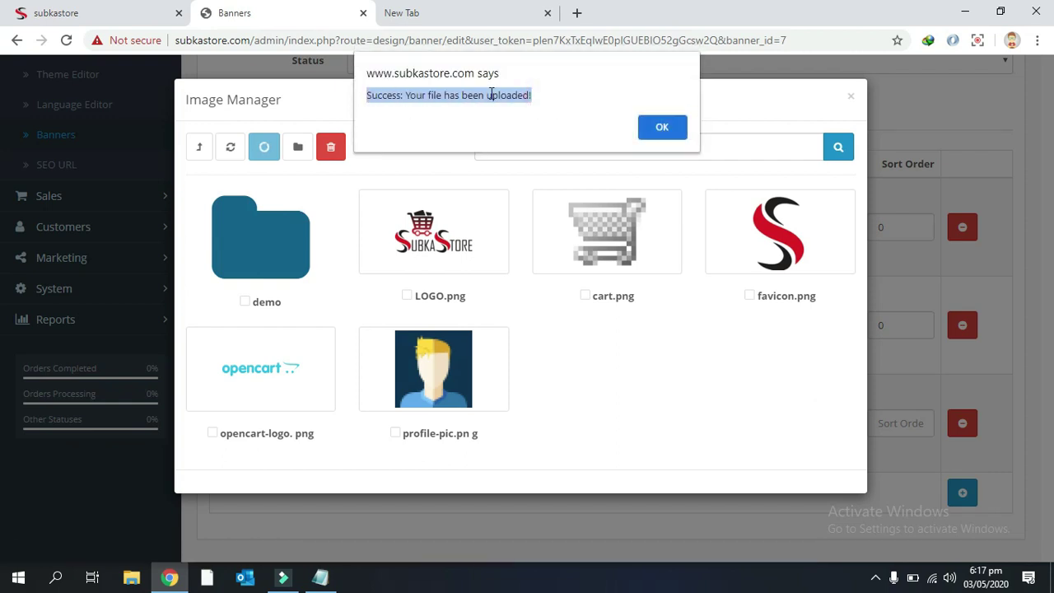
pyautogui.click(660, 129)
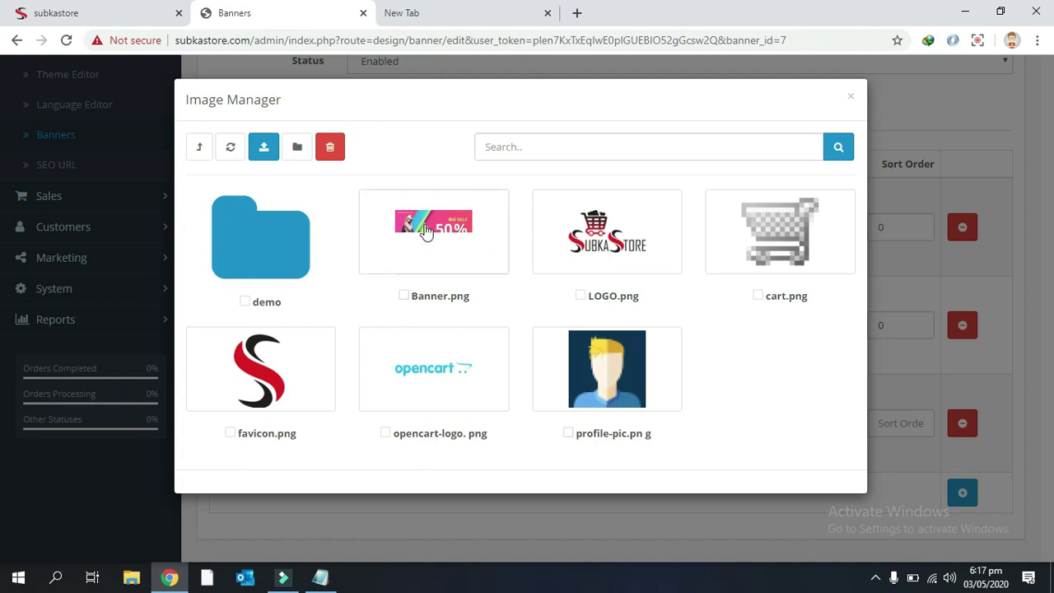
pyautogui.click(402, 296)
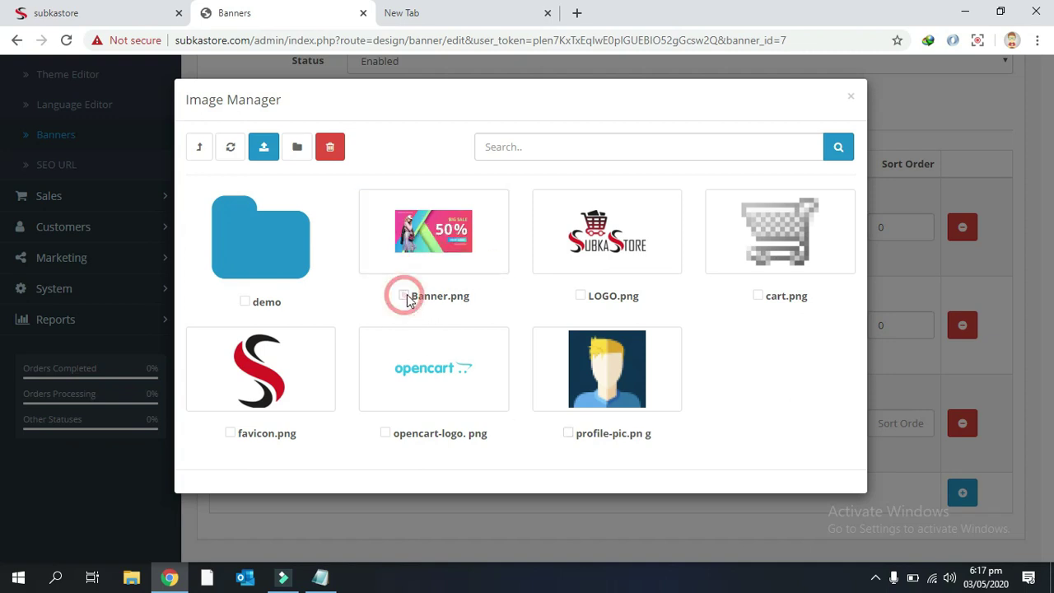
pyautogui.click(428, 242)
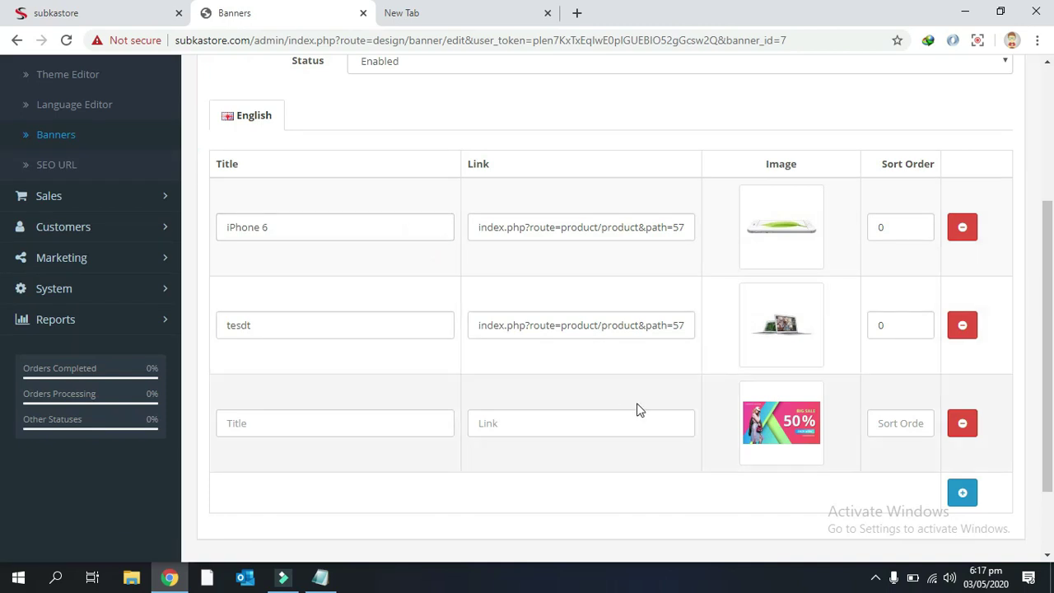
# Step: Enter "sale banner" as the new slide's title
pyautogui.click(281, 426)
pyautogui.write('mybanner')
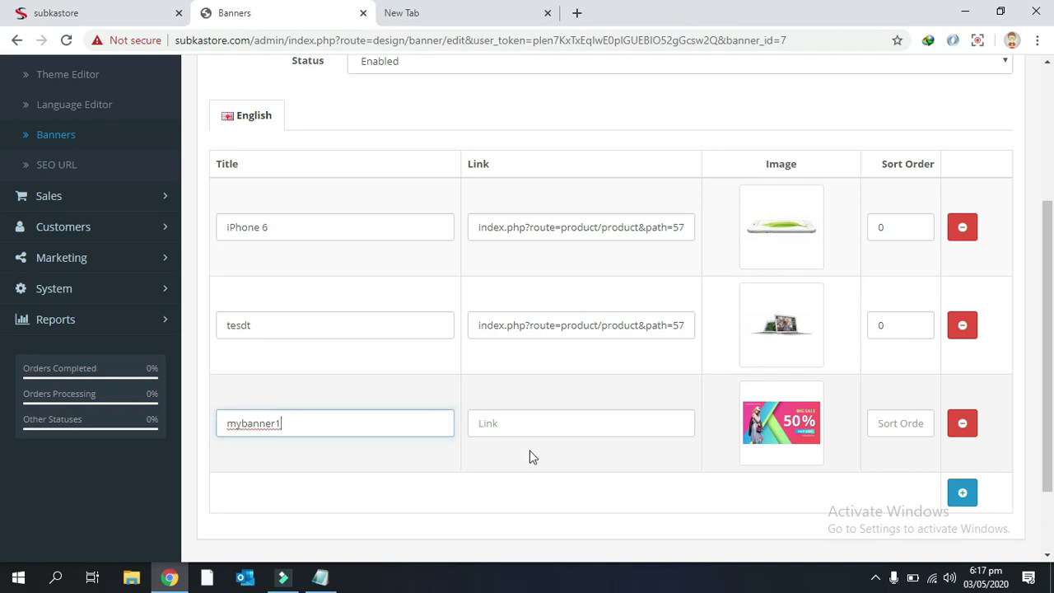
pyautogui.moveTo(289, 423); pyautogui.dragTo(214, 428)
pyautogui.write('my')
pyautogui.press('BackSpace')
pyautogui.press('BackSpace')
pyautogui.write('sal')
# Step: Copy the tesdt slide's link into the sale banner slide's link and clear it again
pyautogui.click(509, 423)
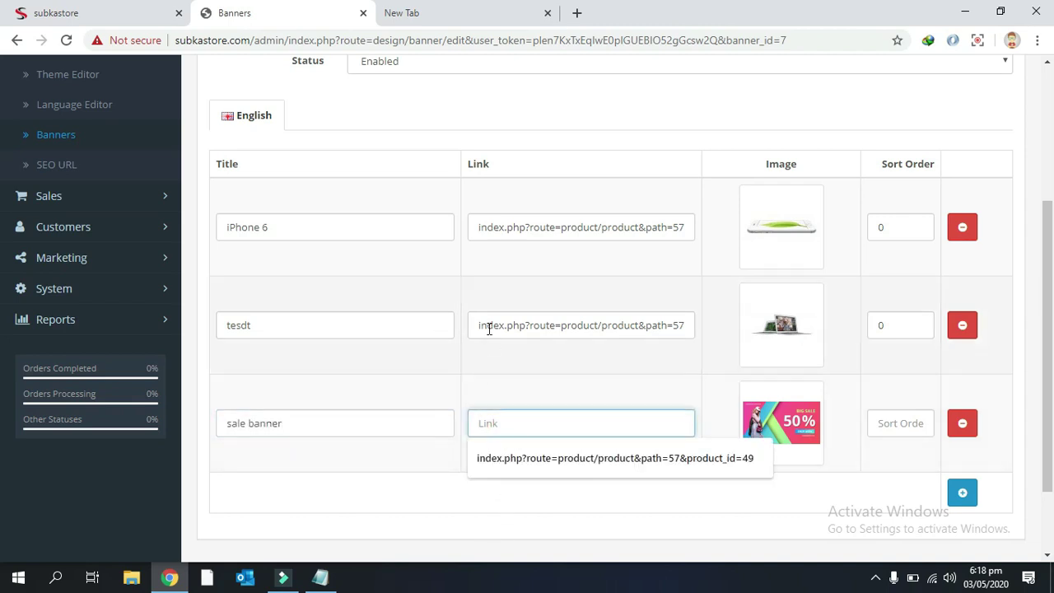
pyautogui.moveTo(479, 325); pyautogui.dragTo(737, 329)
pyautogui.hotkey('ctrl', 'c')
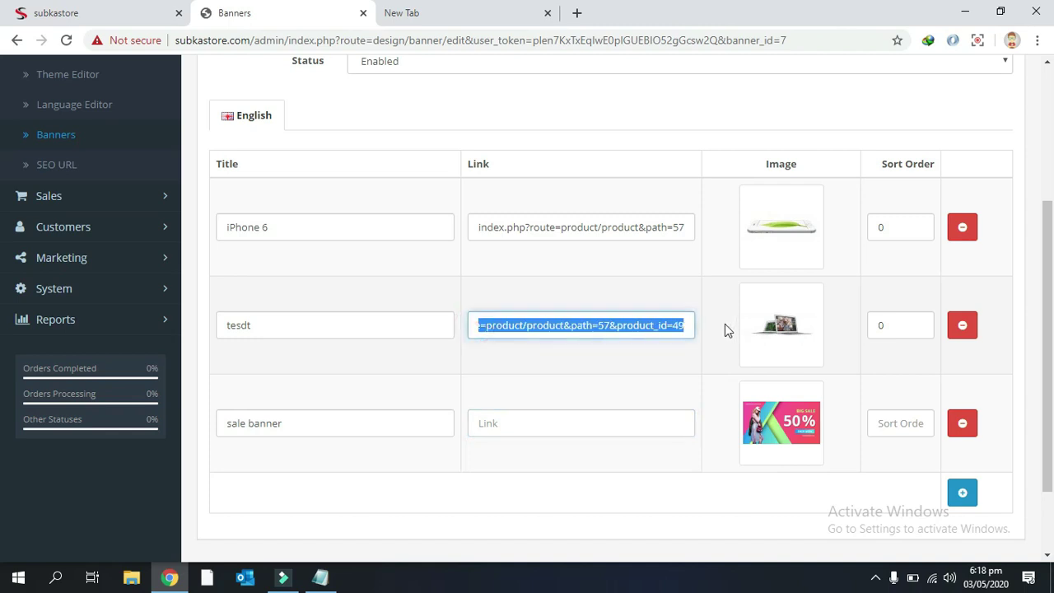
pyautogui.click(545, 424)
pyautogui.hotkey('ctrl', 'v')
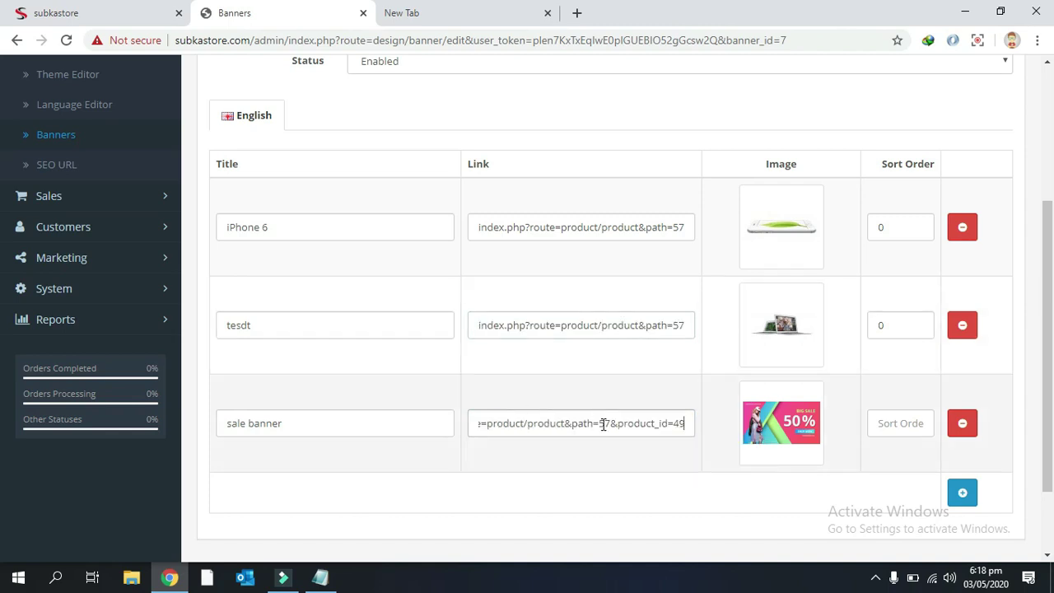
pyautogui.hotkey('ctrl', 'a')
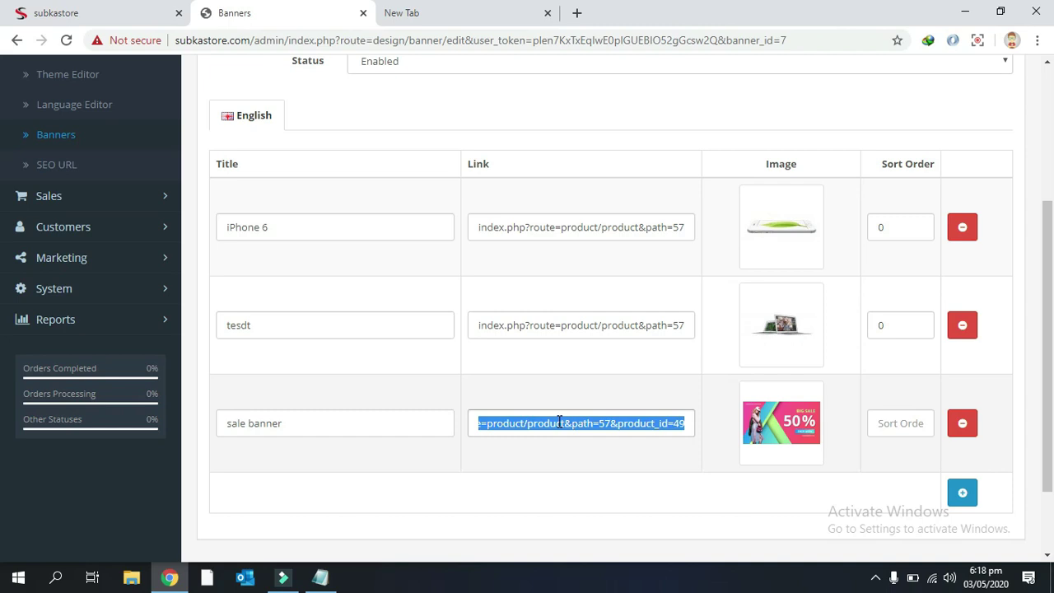
pyautogui.press('BackSpace')
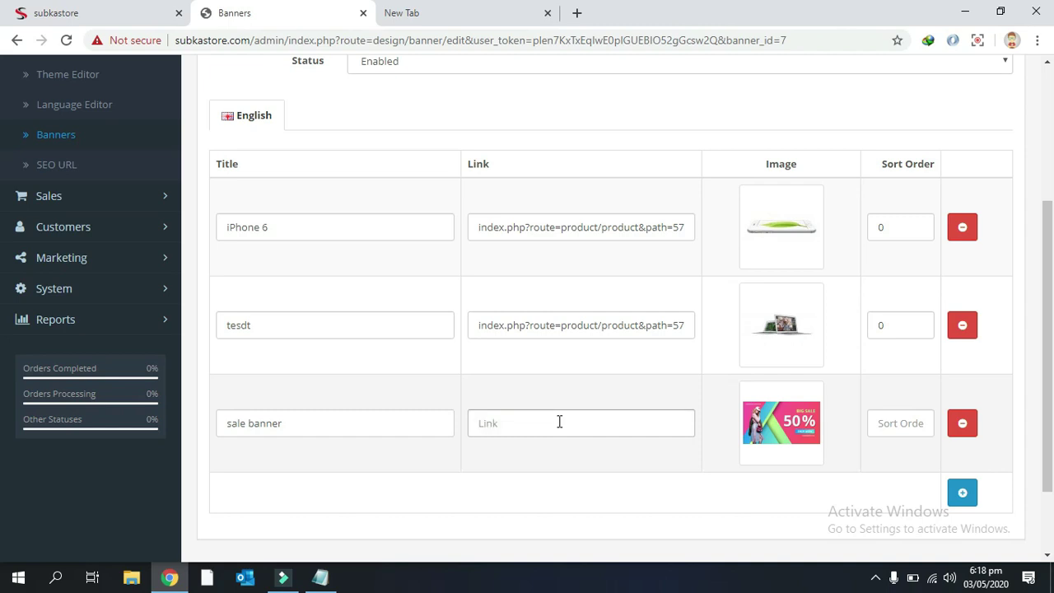
# Step: Set the sale banner slide's sort order to 0 and its link to index.php?route=product/product&path=57&product_id=49
pyautogui.click(912, 425)
pyautogui.write('0')
pyautogui.click(516, 423)
pyautogui.press('Down')
pyautogui.press('Return')
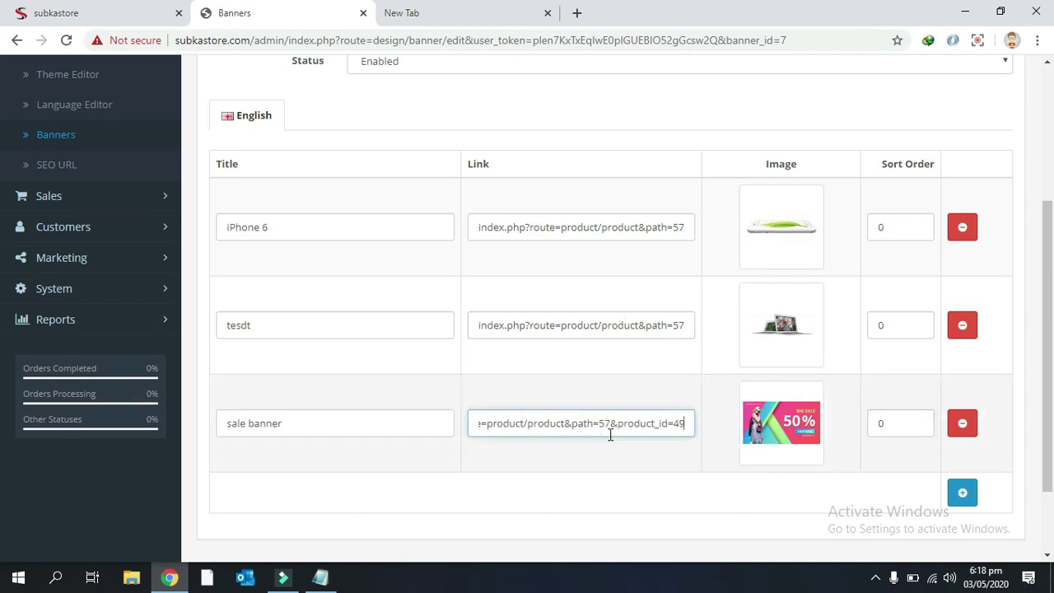
# Step: Keep the Home Page Slideshow's status Enabled and save the banner
pyautogui.scroll(3, 722, 443)
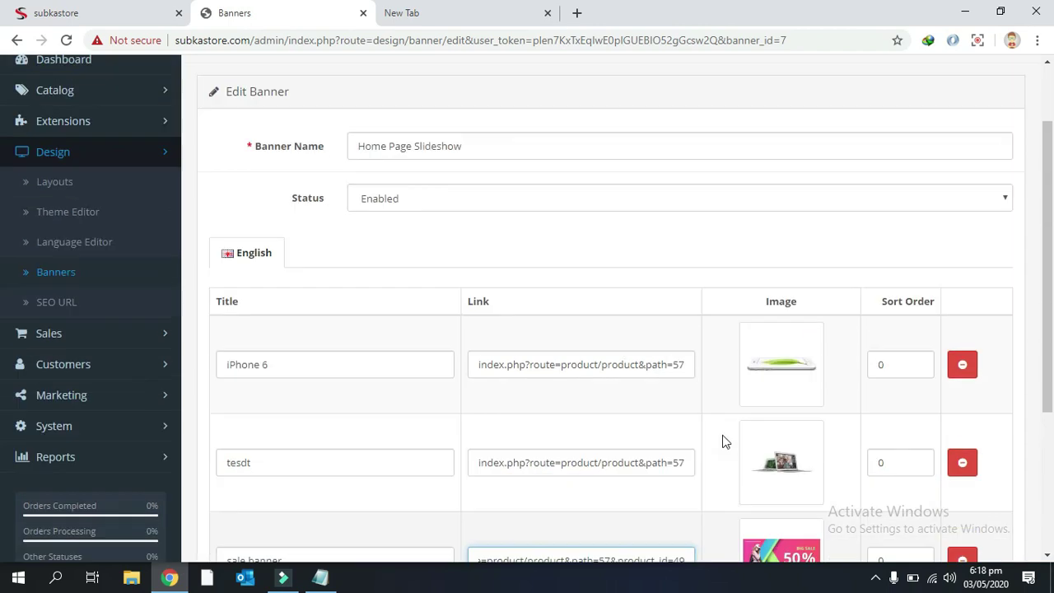
pyautogui.scroll(-5, 723, 442)
pyautogui.scroll(5, 807, 415)
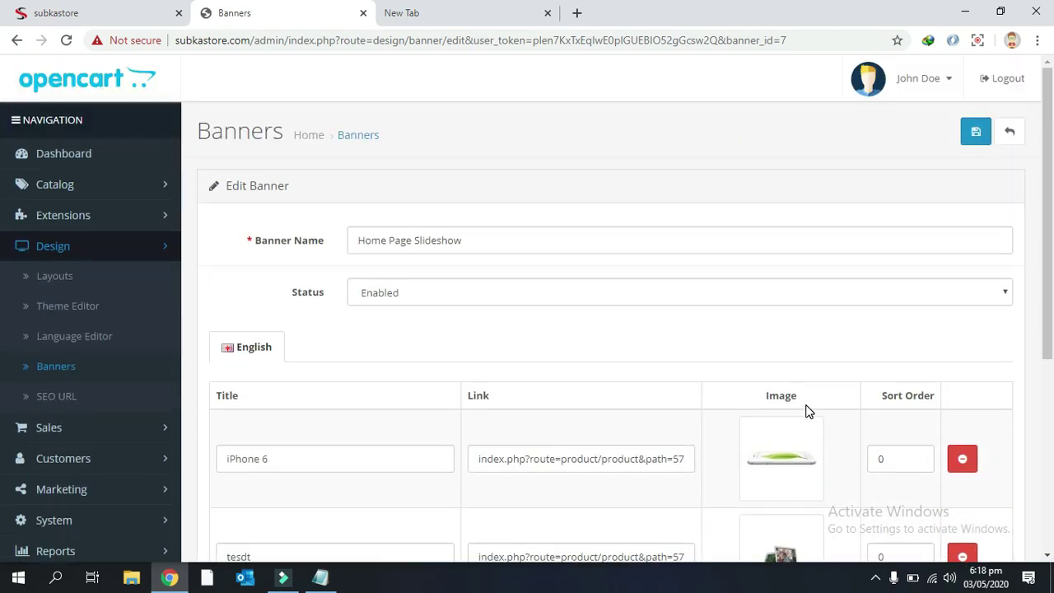
pyautogui.click(447, 290)
pyautogui.click(447, 291)
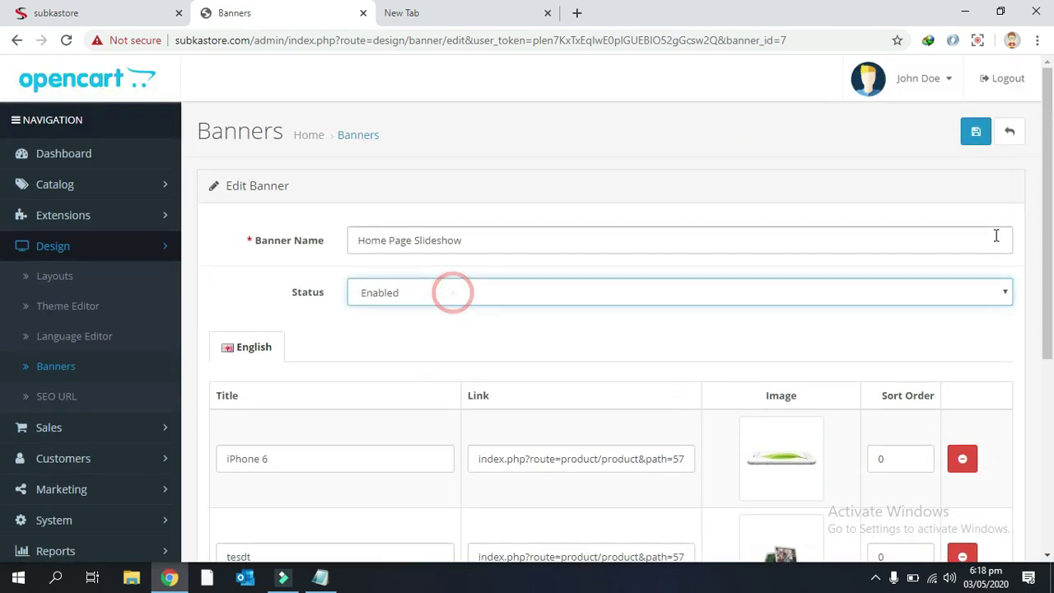
pyautogui.click(979, 144)
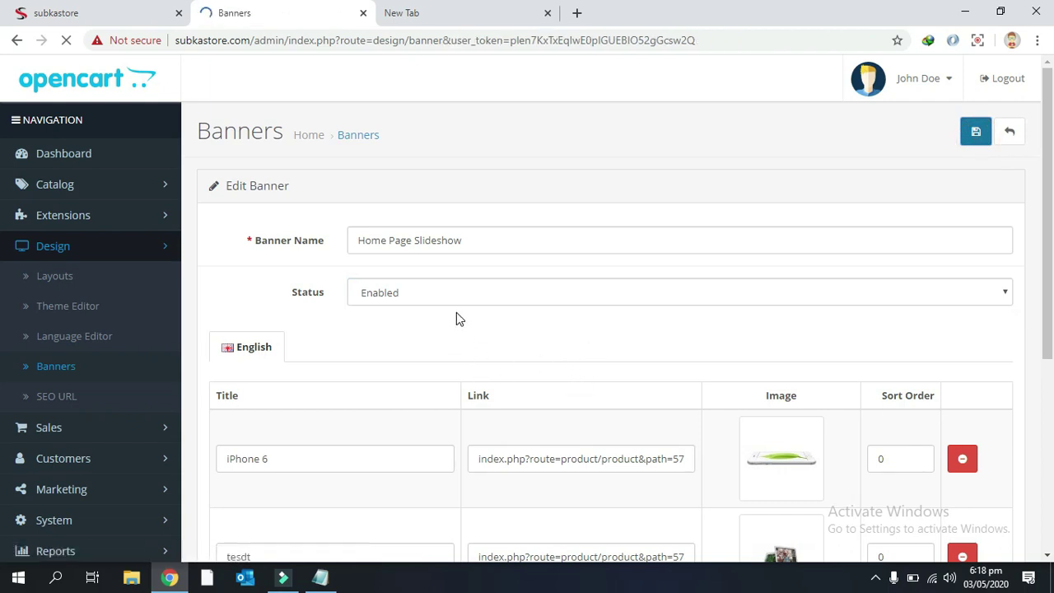
pyautogui.moveTo(397, 184); pyautogui.dragTo(291, 185)
pyautogui.click(395, 184)
# Step: Reload the storefront home page and examine each slideshow slide and the manufacturer logo carousel
pyautogui.click(113, 21)
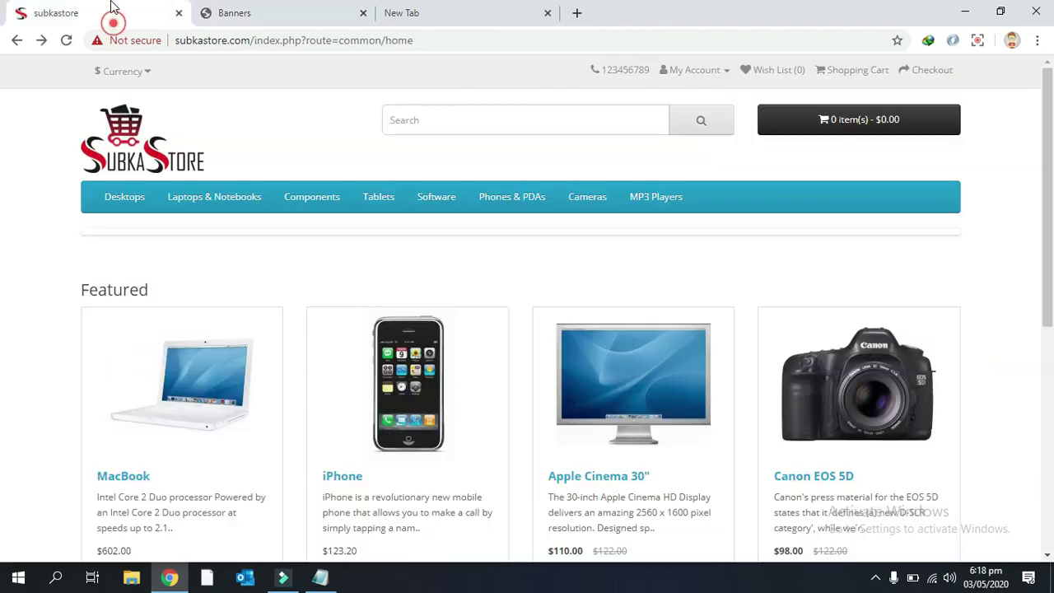
pyautogui.click(66, 40)
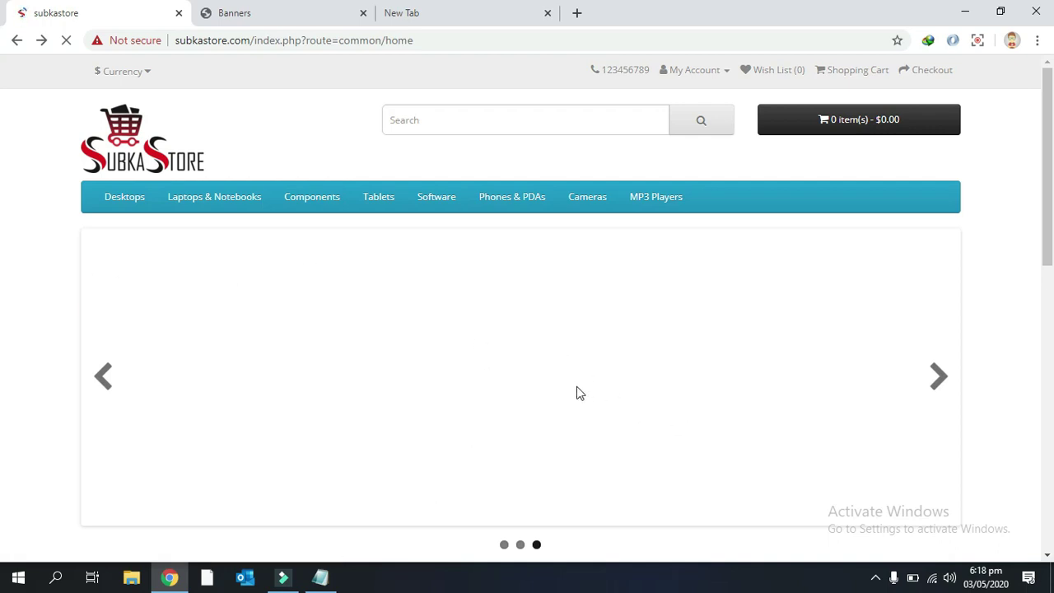
pyautogui.scroll(-1, 568, 387)
pyautogui.click(521, 470)
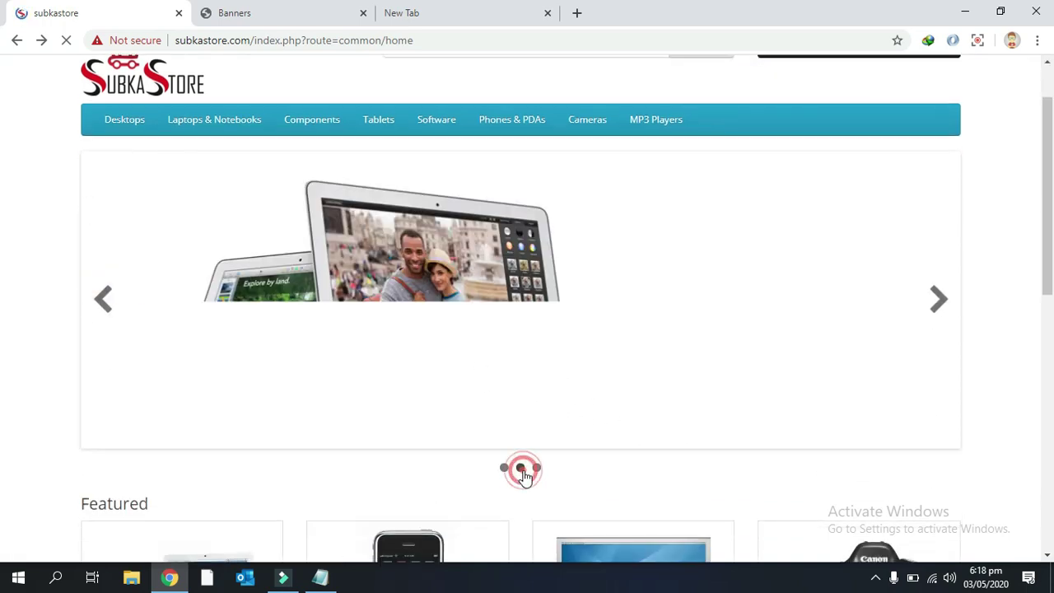
pyautogui.click(536, 469)
pyautogui.click(535, 469)
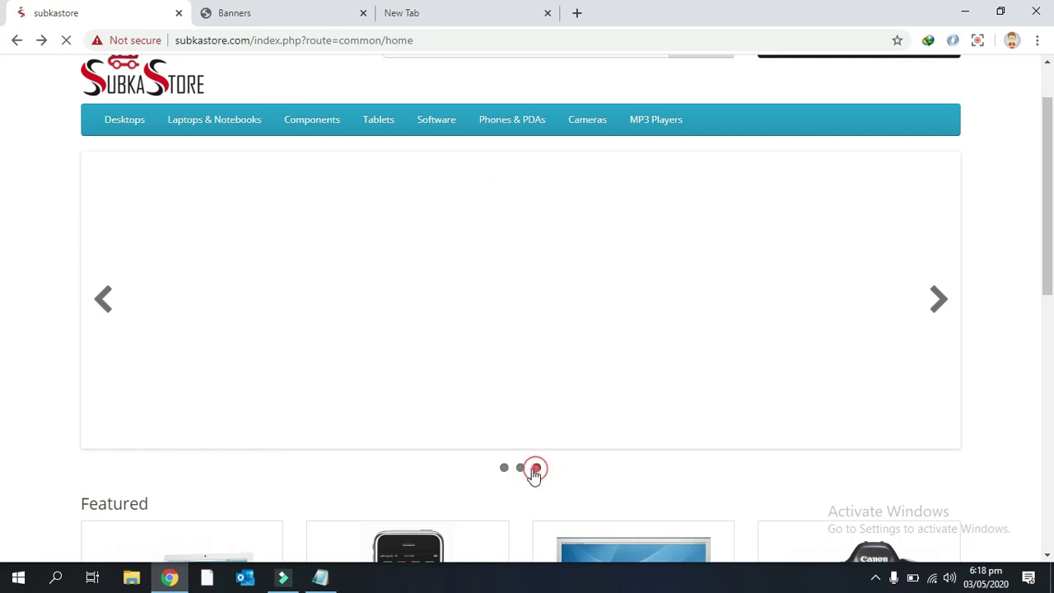
pyautogui.click(504, 468)
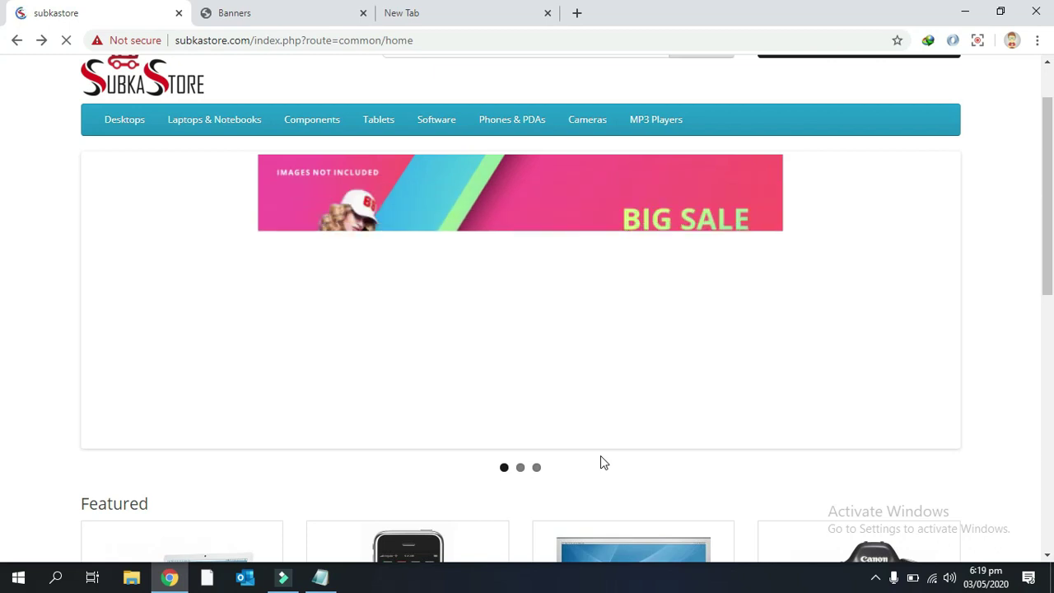
pyautogui.click(520, 467)
pyautogui.click(536, 467)
pyautogui.click(505, 468)
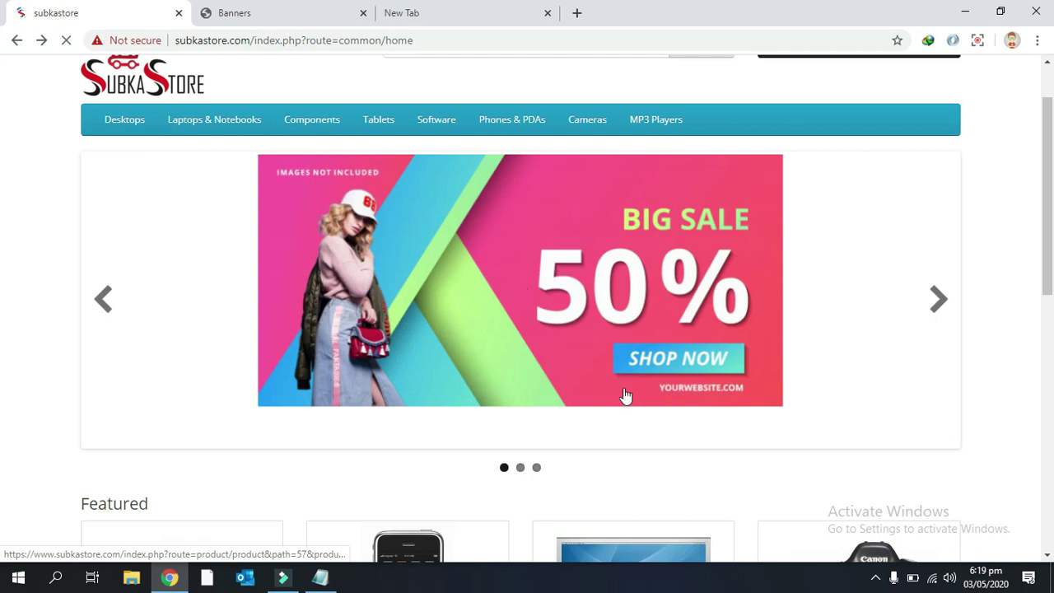
pyautogui.click(520, 467)
pyautogui.click(536, 468)
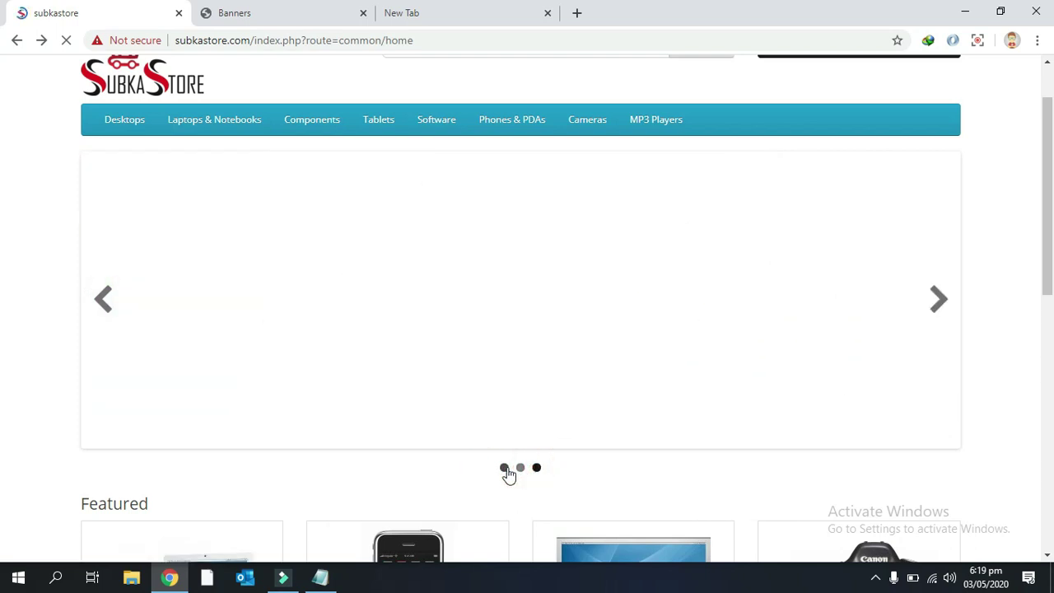
pyautogui.click(504, 468)
pyautogui.click(520, 468)
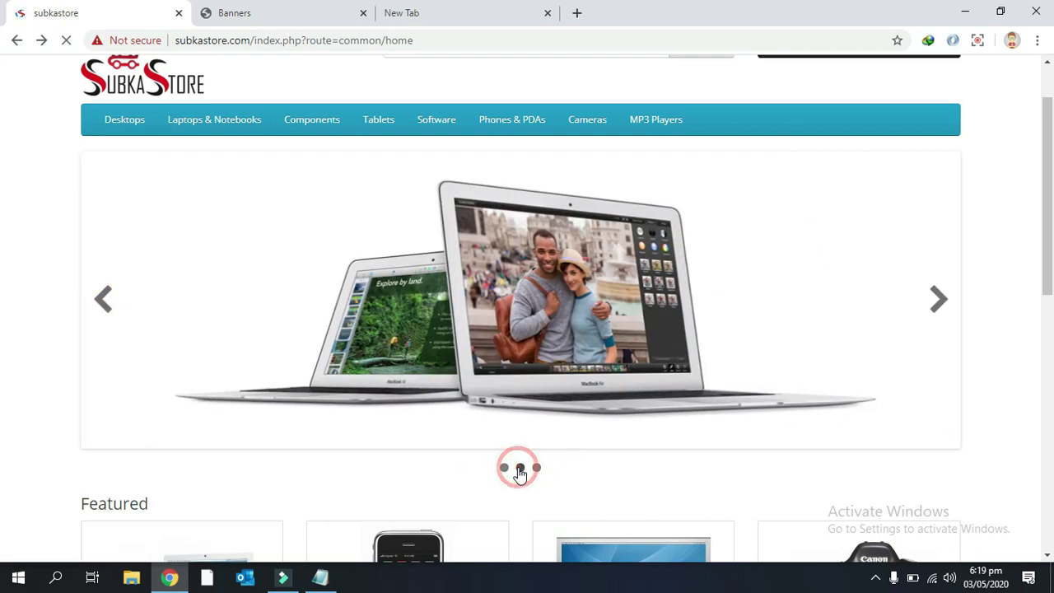
pyautogui.click(536, 467)
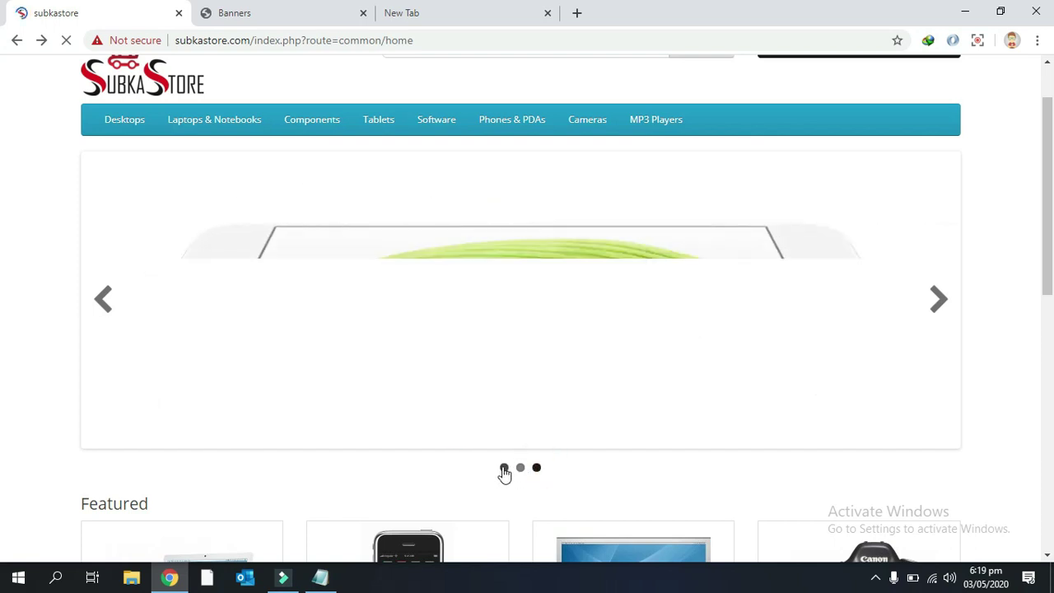
pyautogui.click(504, 468)
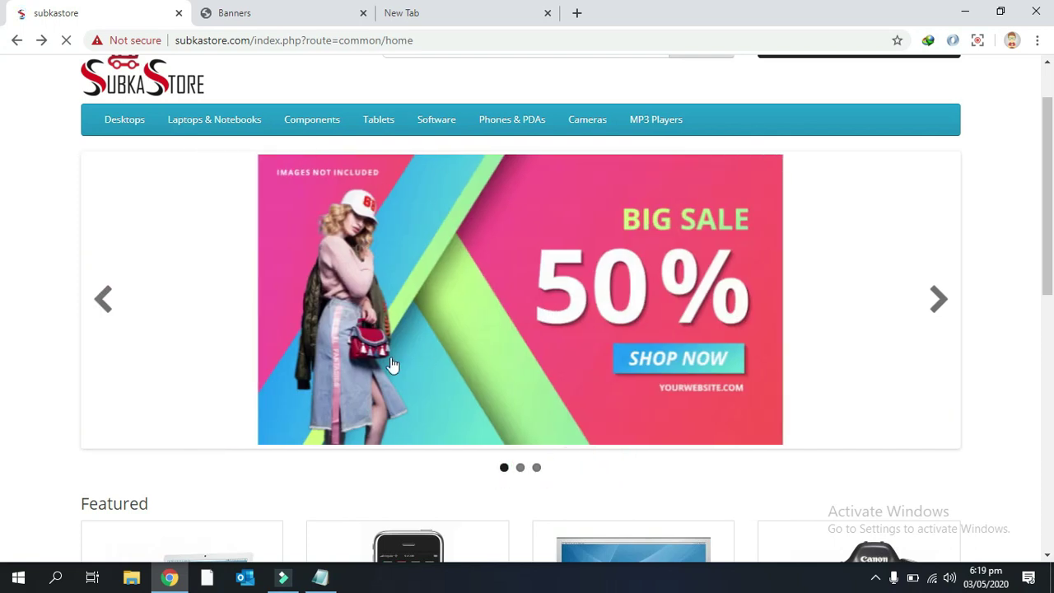
pyautogui.click(521, 467)
pyautogui.click(535, 468)
pyautogui.click(521, 467)
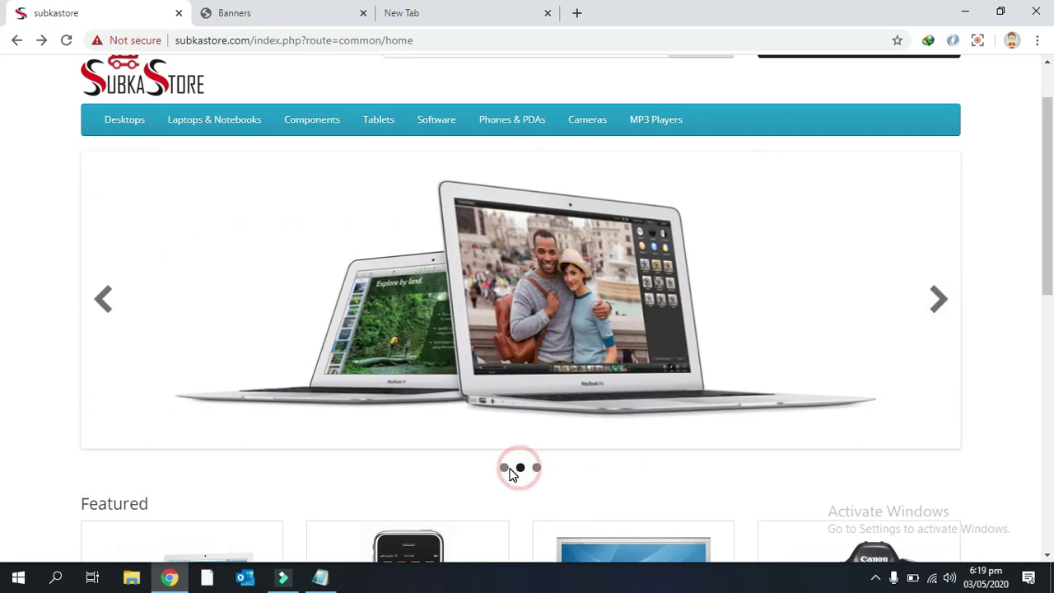
pyautogui.click(503, 468)
pyautogui.scroll(-4, 567, 321)
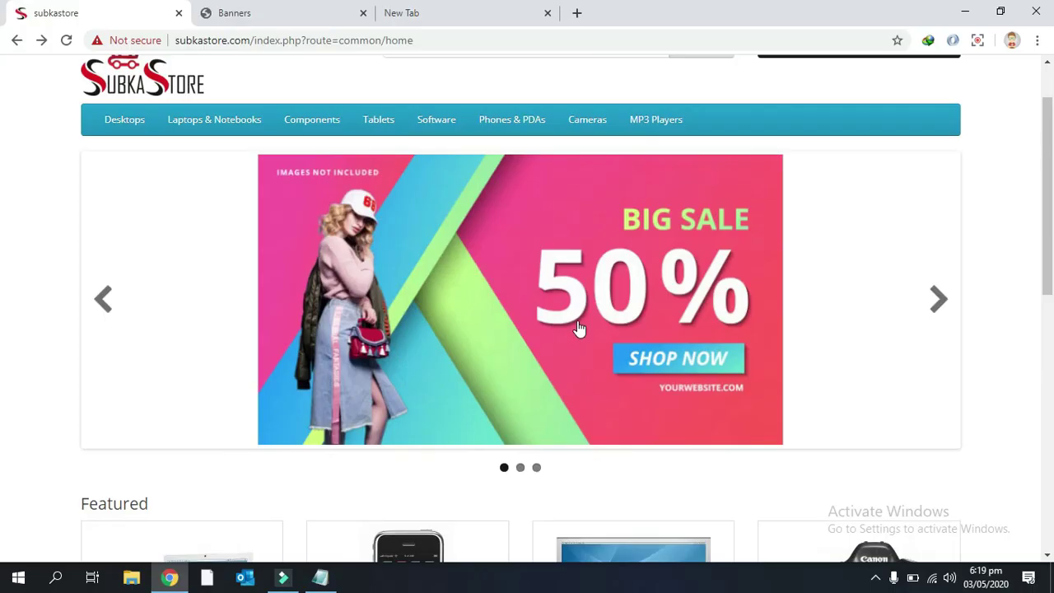
pyautogui.scroll(-8, 576, 329)
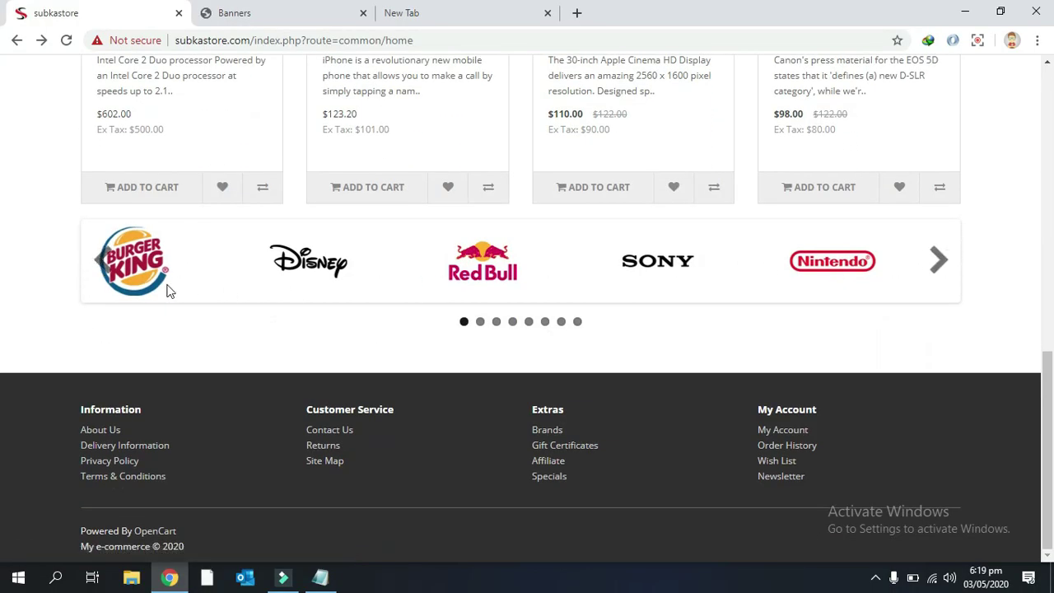
pyautogui.scroll(1, 256, 311)
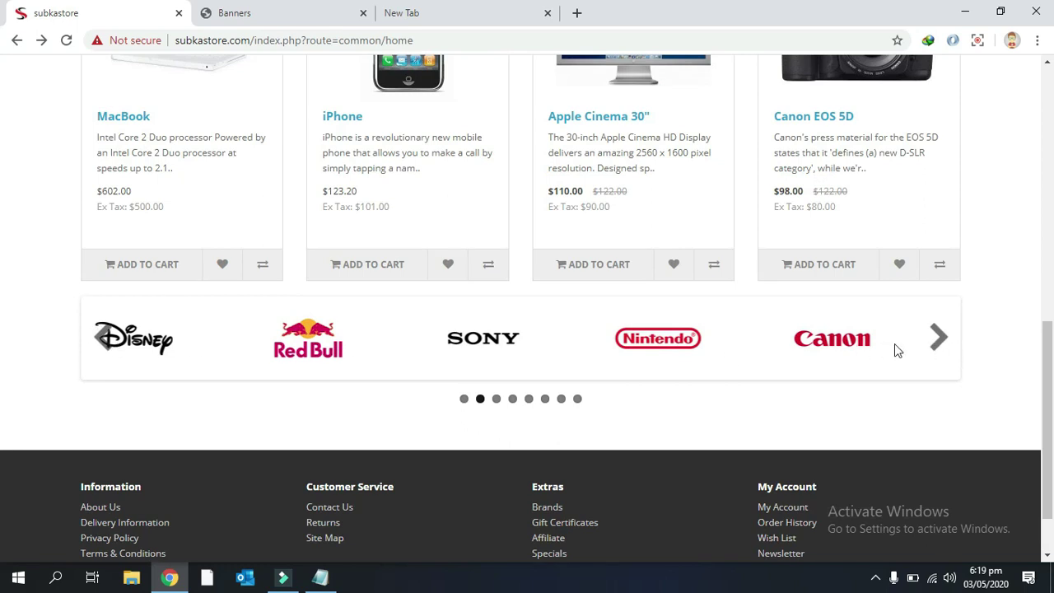
# Step: Return to the admin banner list and open the Manufacturers banner for editing
pyautogui.click(263, 12)
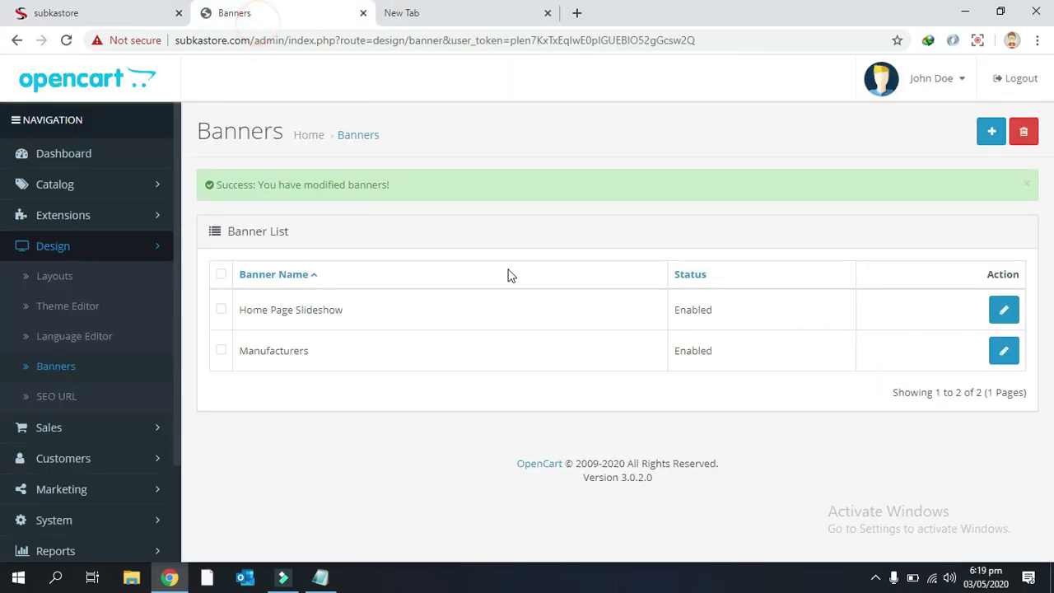
pyautogui.doubleClick(311, 351)
pyautogui.moveTo(311, 351); pyautogui.dragTo(241, 352)
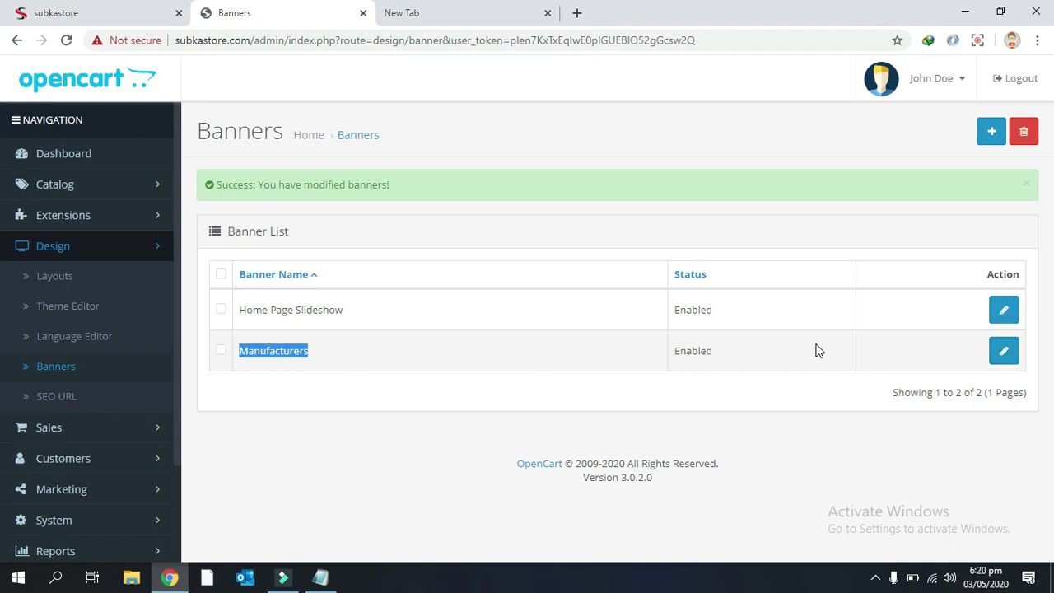
pyautogui.moveTo(715, 351); pyautogui.dragTo(680, 351)
pyautogui.click(1003, 351)
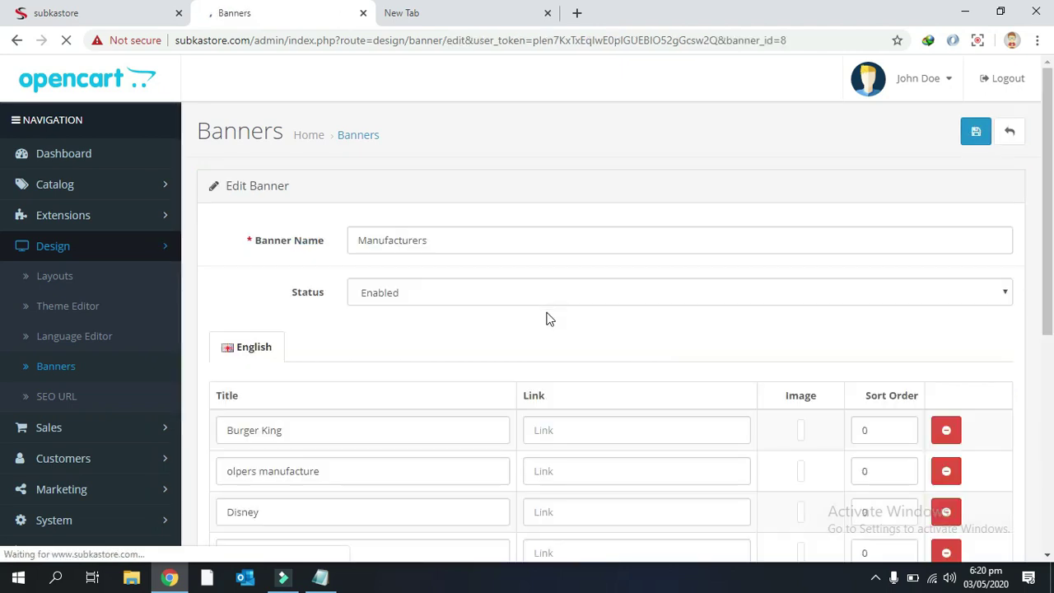
# Step: Remove the olpers manufacture, Nintendo and Dell entries from the Manufacturers banner
pyautogui.scroll(-3, 618, 308)
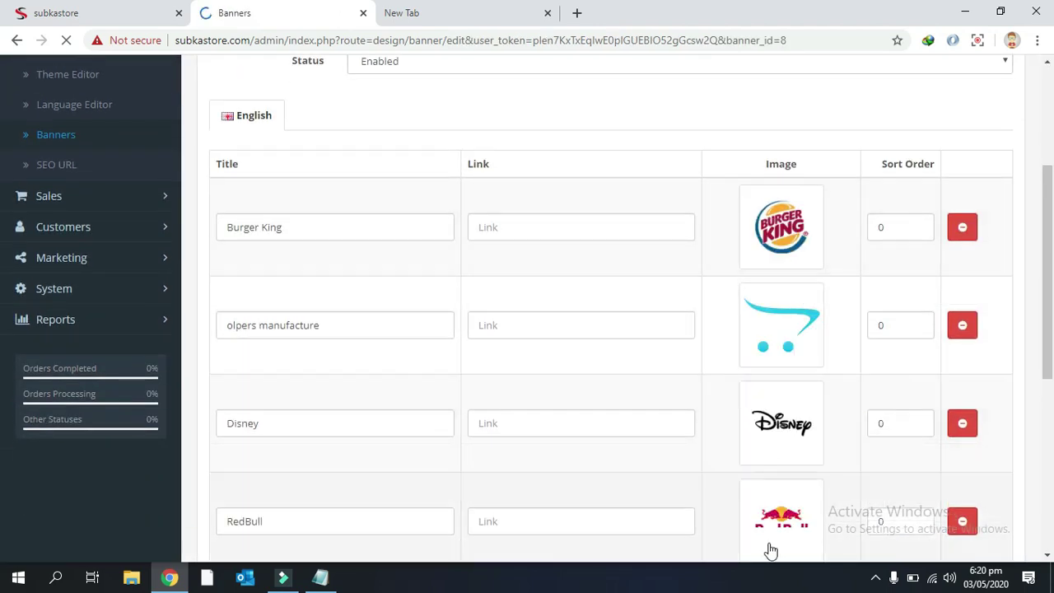
pyautogui.scroll(-2, 905, 247)
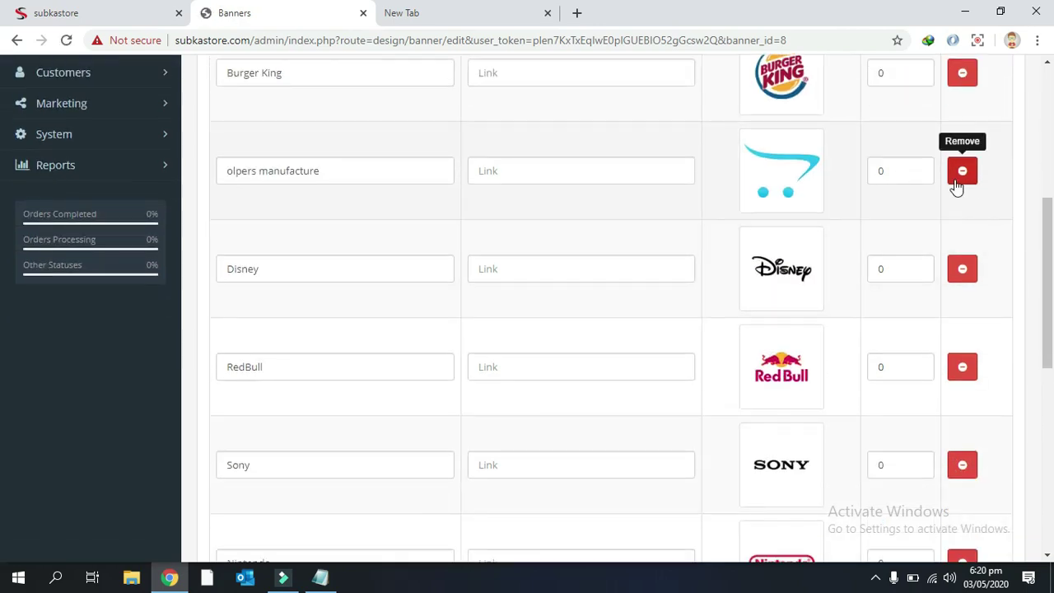
pyautogui.click(965, 175)
pyautogui.scroll(-2, 930, 362)
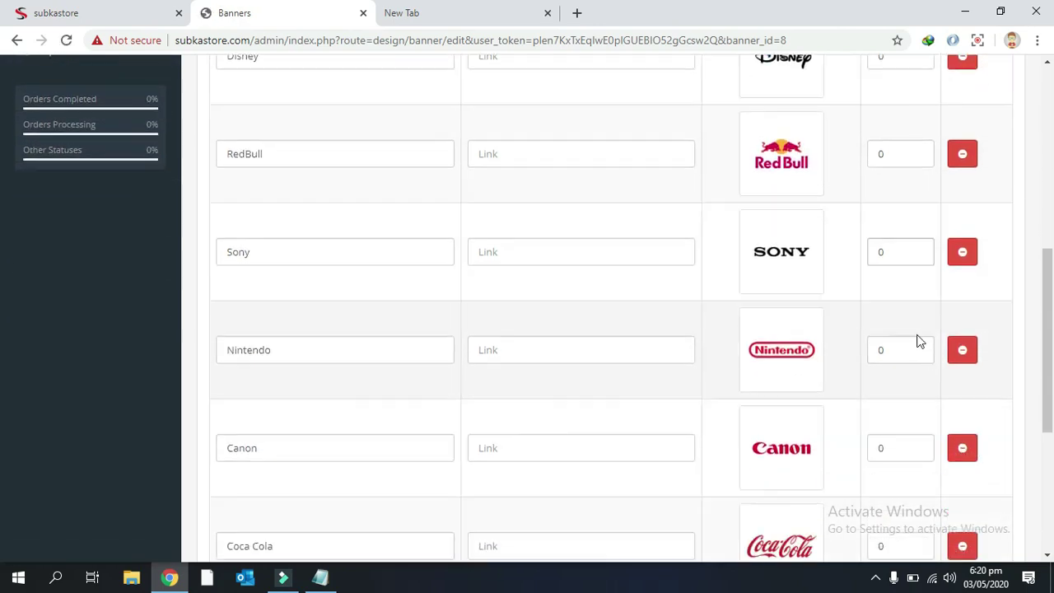
pyautogui.click(963, 317)
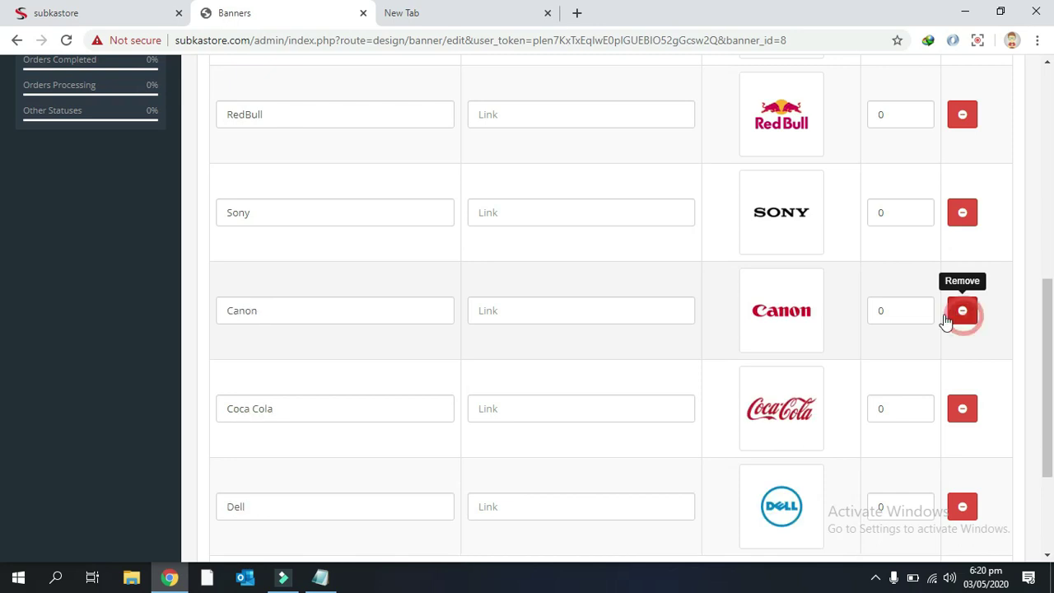
pyautogui.scroll(-1, 903, 335)
pyautogui.click(962, 429)
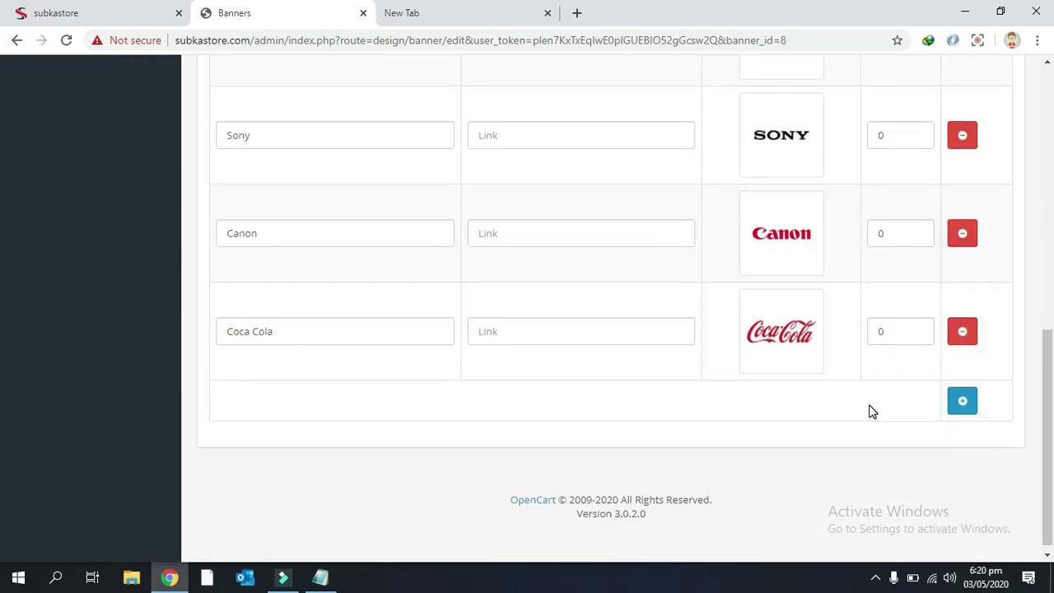
# Step: Keep the Manufacturers banner's status Enabled and add a new empty entry below Coca Cola
pyautogui.scroll(8, 870, 404)
pyautogui.click(576, 292)
pyautogui.click(579, 289)
pyautogui.scroll(-8, 628, 395)
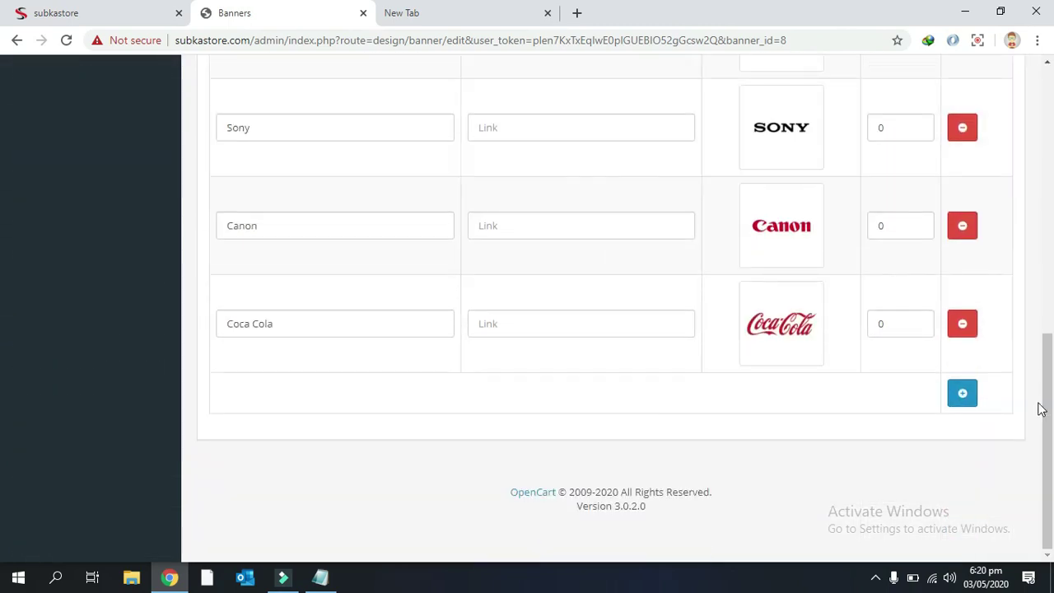
pyautogui.click(962, 392)
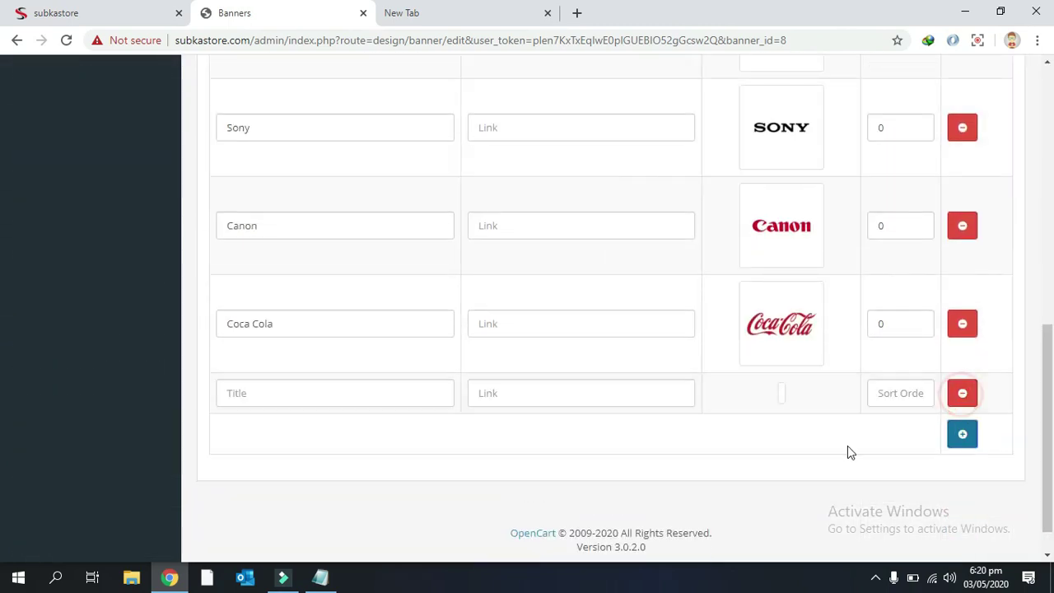
# Step: Upload the Olpers-manufactures image from the Desktop through the new entry's image manager
pyautogui.click(782, 395)
pyautogui.click(815, 394)
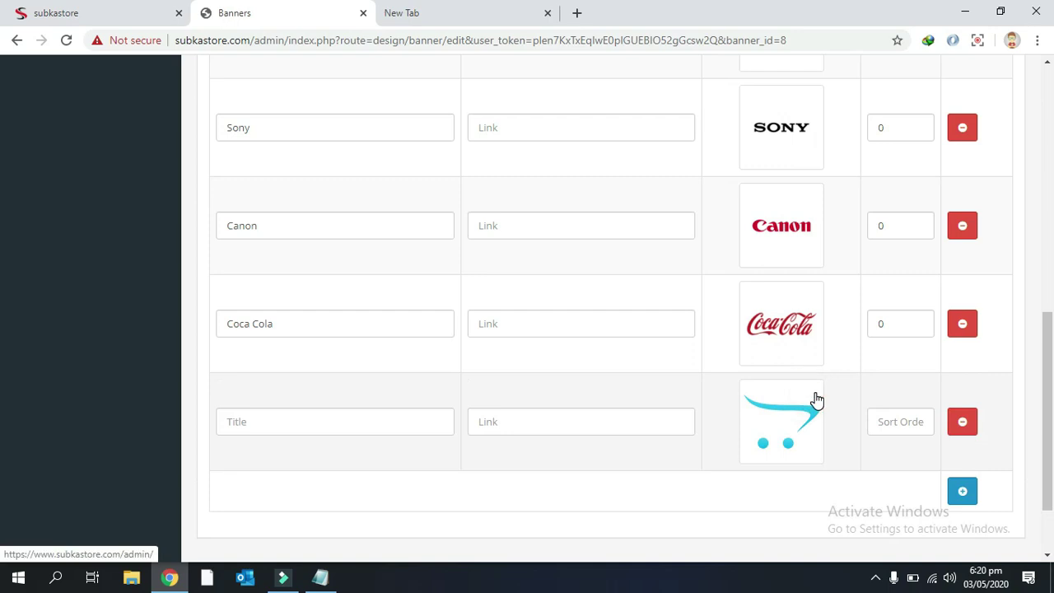
pyautogui.click(811, 426)
pyautogui.click(856, 419)
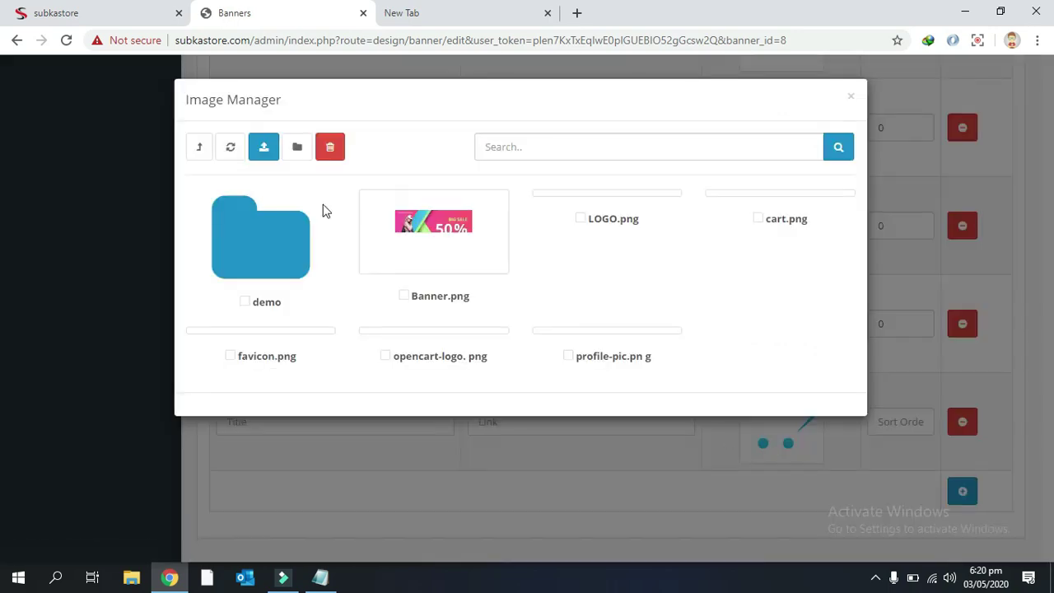
pyautogui.click(264, 153)
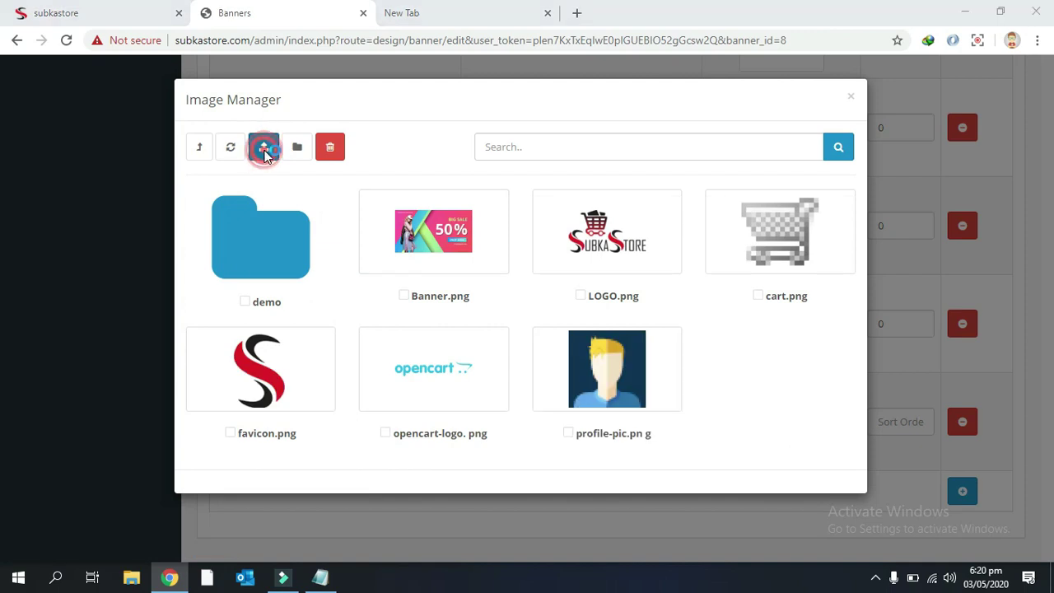
pyautogui.scroll(-1, 560, 262)
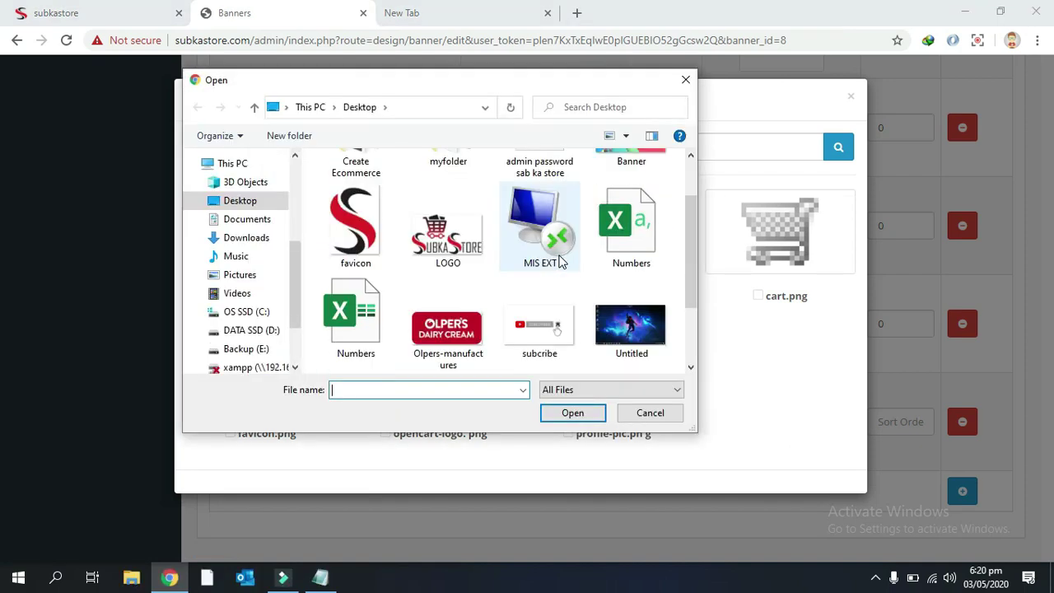
pyautogui.scroll(-1, 560, 262)
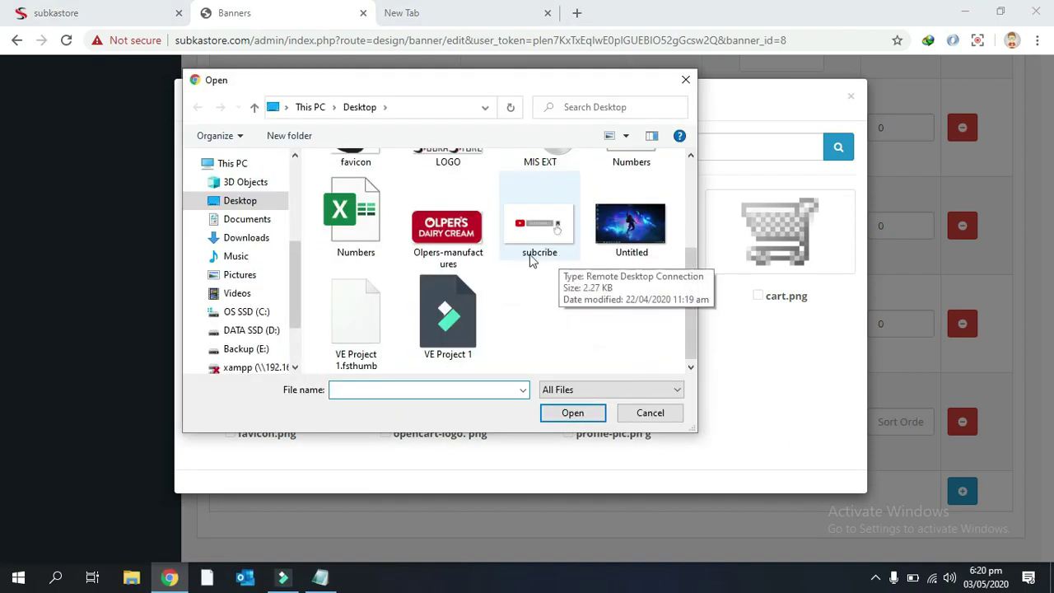
pyautogui.click(453, 237)
pyautogui.doubleClick(449, 239)
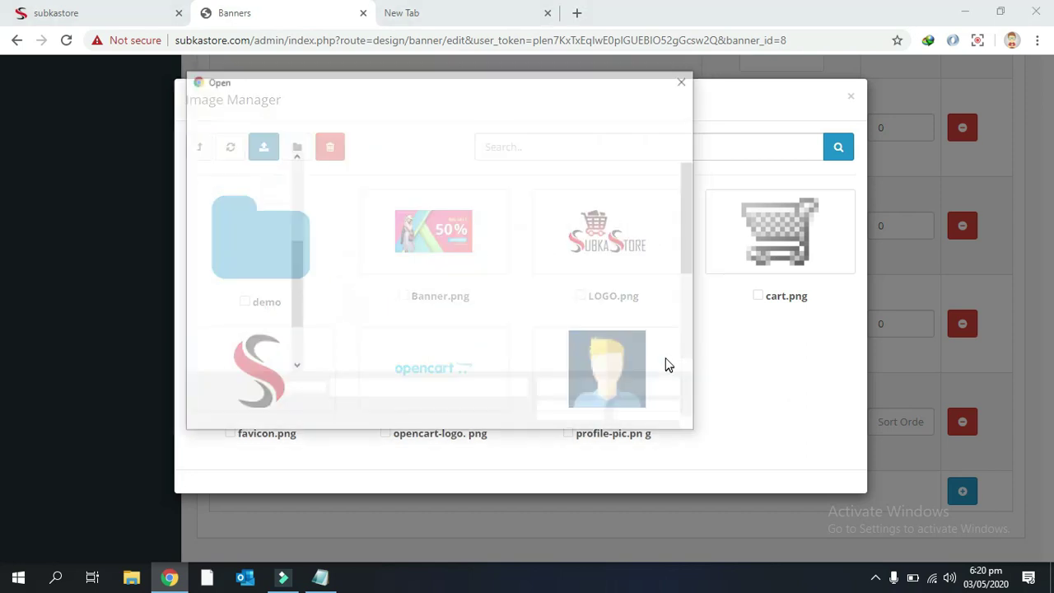
pyautogui.scroll(-3, 531, 276)
pyautogui.doubleClick(451, 240)
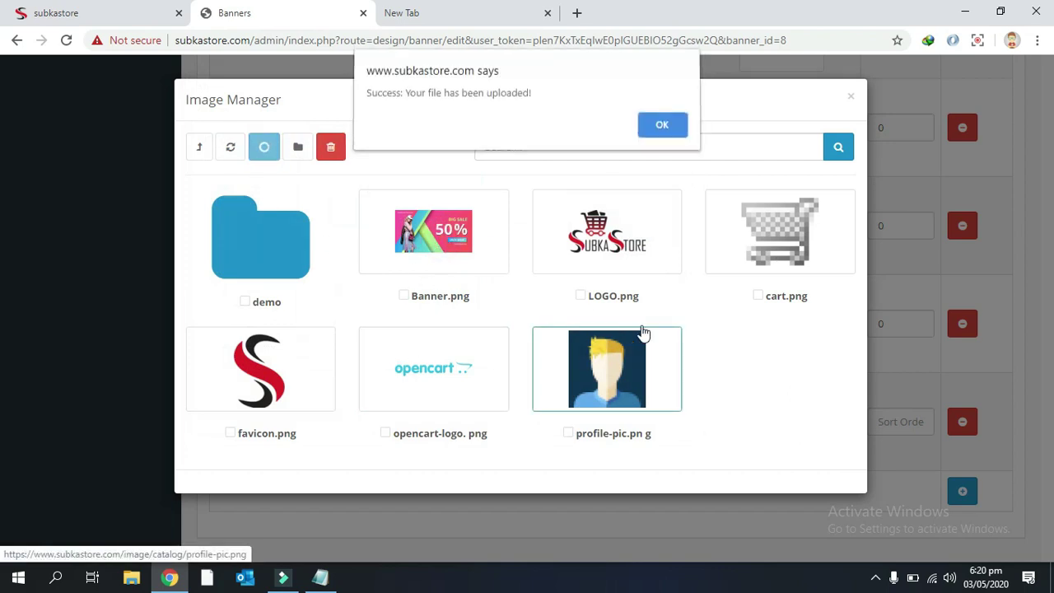
# Step: Dismiss the upload notice and use the Olpers-manufactures image for the new entry below Coca Cola
pyautogui.click(662, 128)
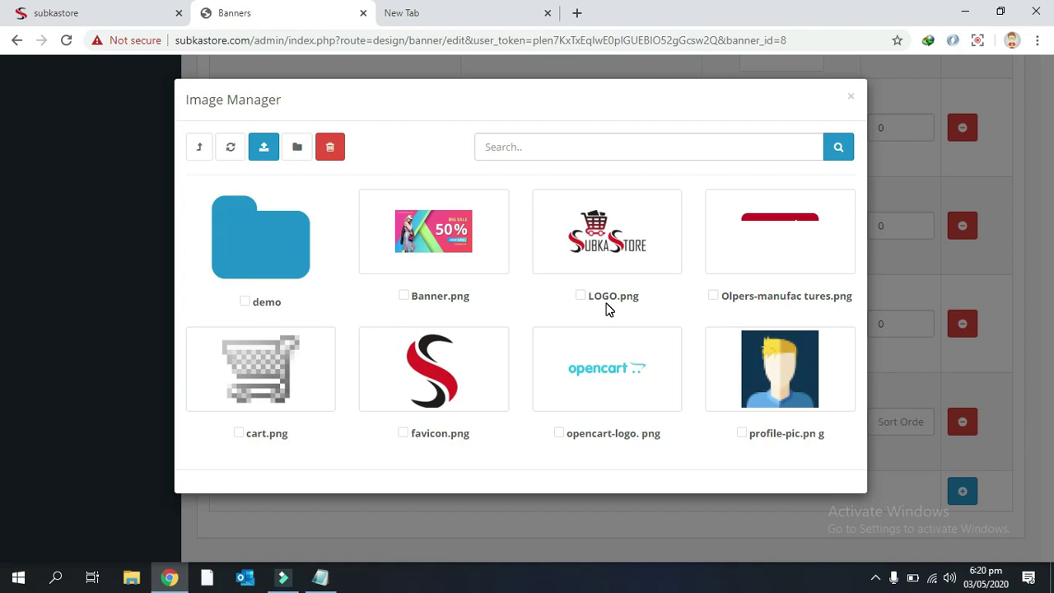
pyautogui.click(782, 243)
pyautogui.scroll(-2, 853, 352)
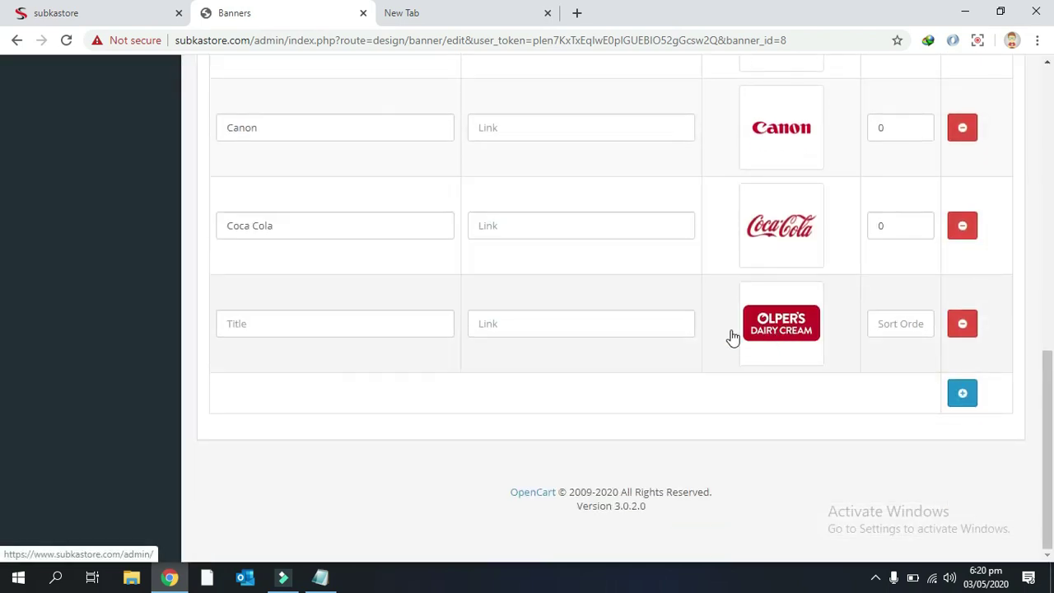
# Step: Title the new entry Olpers, leave its link empty, set its sort order to 0 and save the Manufacturers banner
pyautogui.click(338, 331)
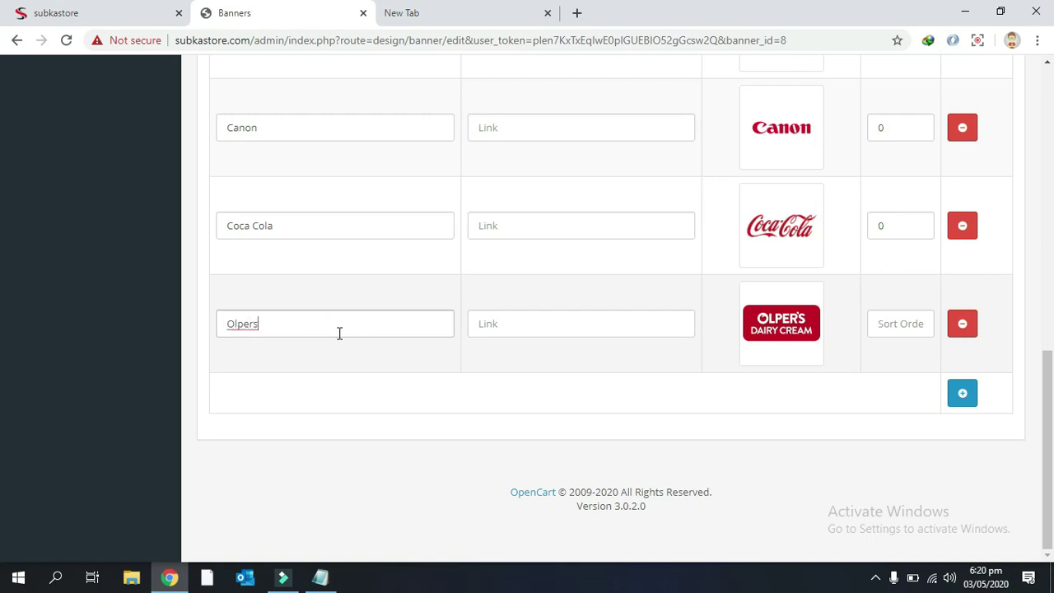
pyautogui.click(536, 325)
pyautogui.click(576, 327)
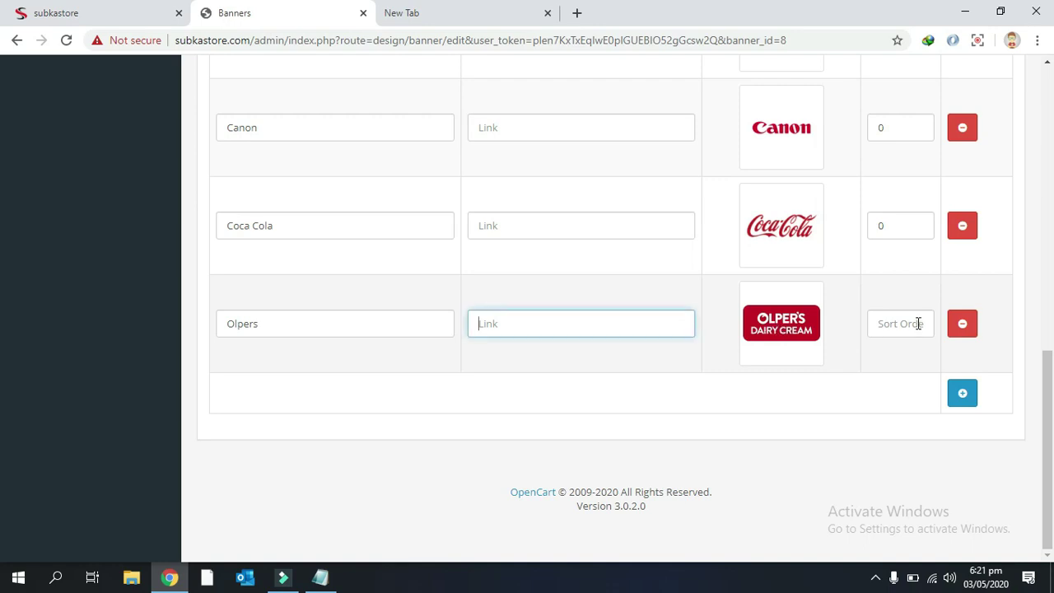
pyautogui.click(909, 322)
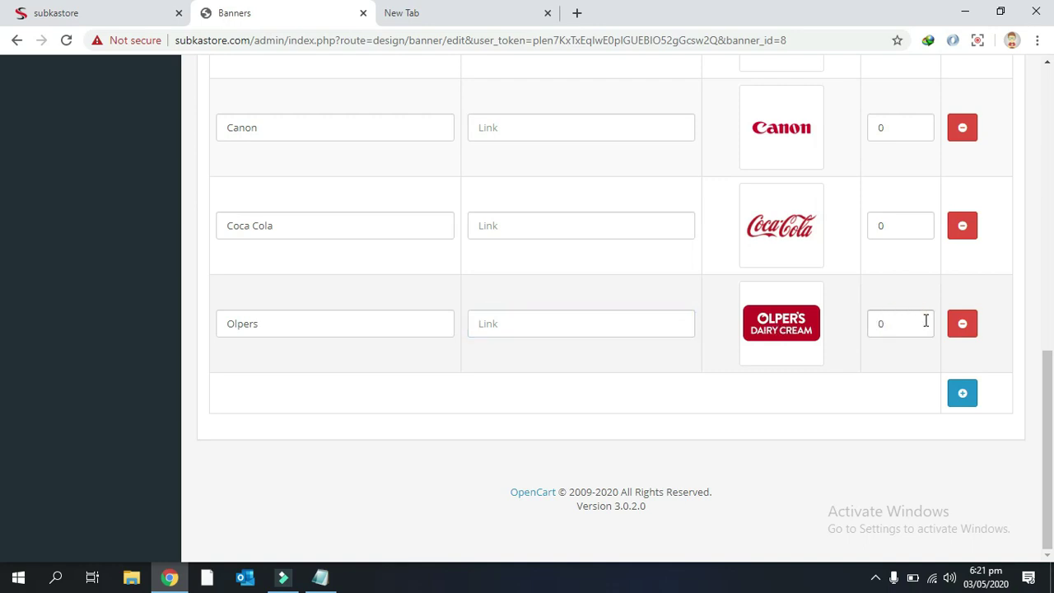
pyautogui.scroll(8, 880, 411)
pyautogui.click(977, 140)
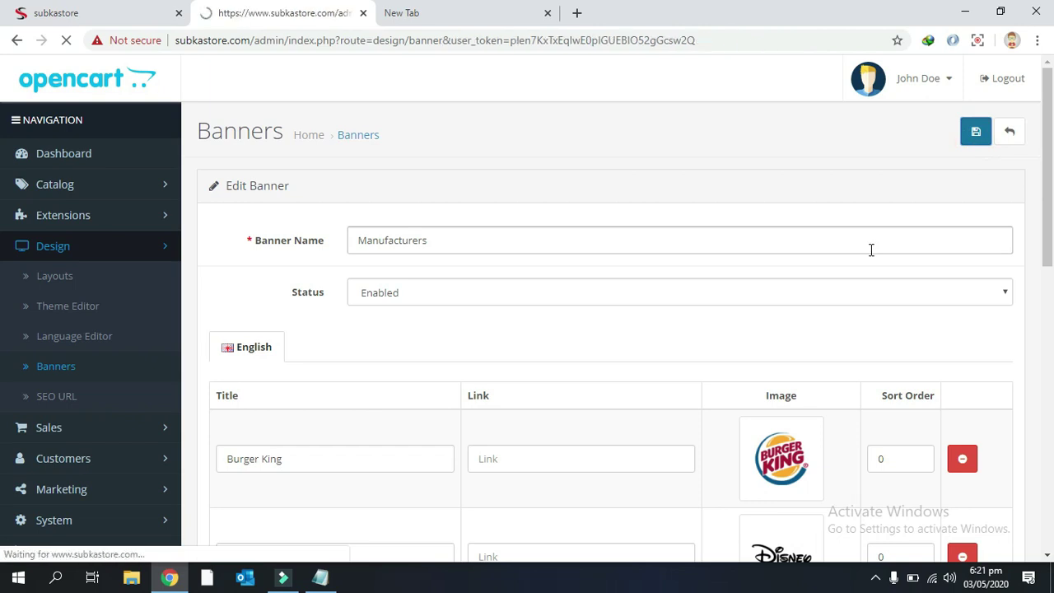
# Step: Reload the storefront home page and page through the manufacturers carousel to check the Olpers logo
pyautogui.click(58, 13)
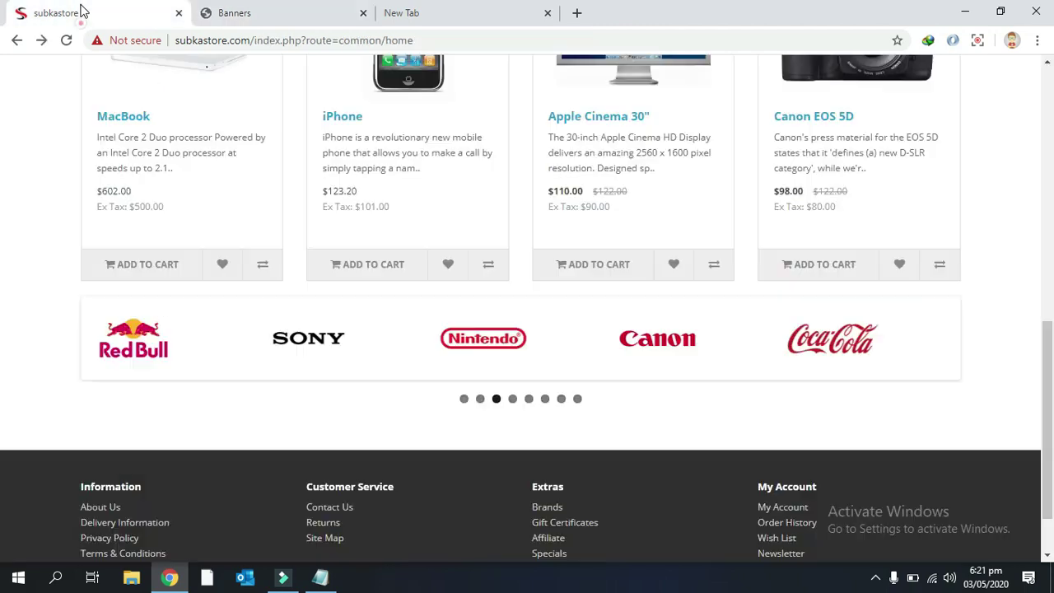
pyautogui.click(66, 39)
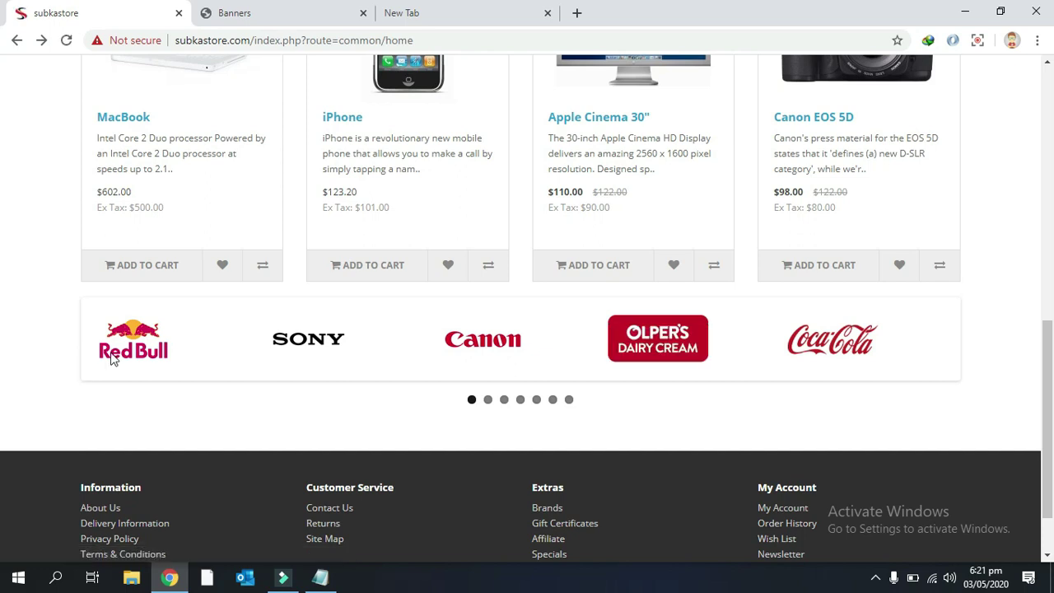
pyautogui.click(504, 403)
pyautogui.click(521, 403)
pyautogui.click(536, 403)
pyautogui.click(552, 403)
pyautogui.click(569, 404)
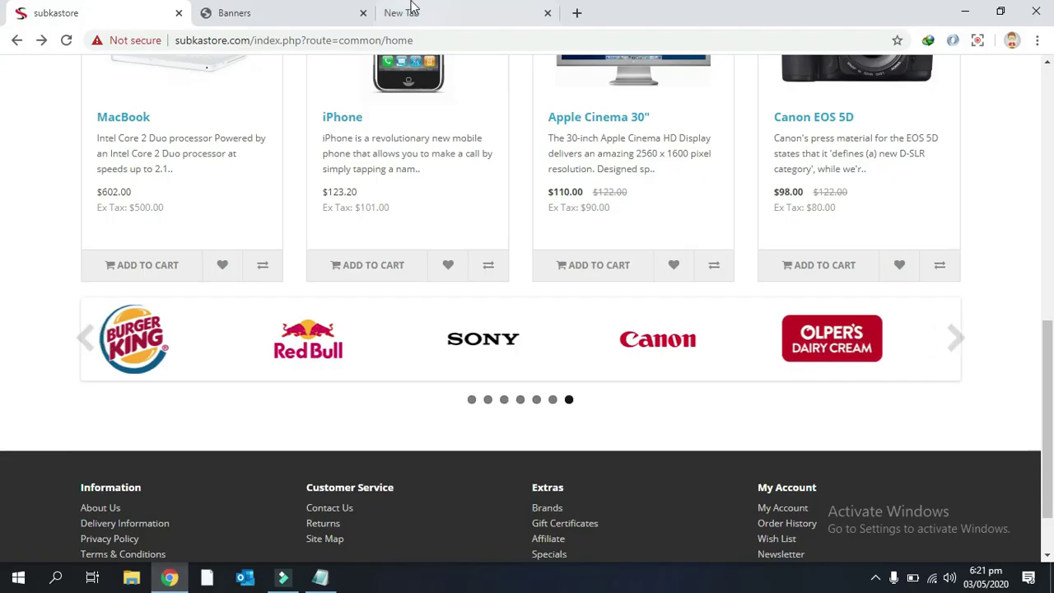
# Step: Reopen the Manufacturers banner in the admin, set the Olpers entry's sort order to 1 and save the banner
pyautogui.click(302, 16)
pyautogui.click(1006, 353)
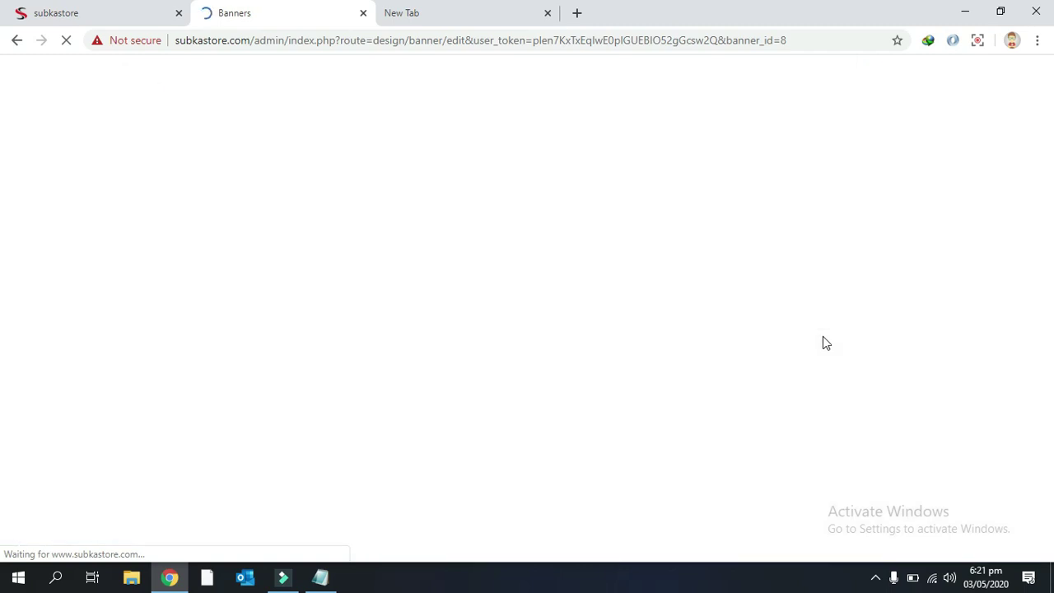
pyautogui.scroll(-3, 819, 390)
pyautogui.scroll(-2, 819, 391)
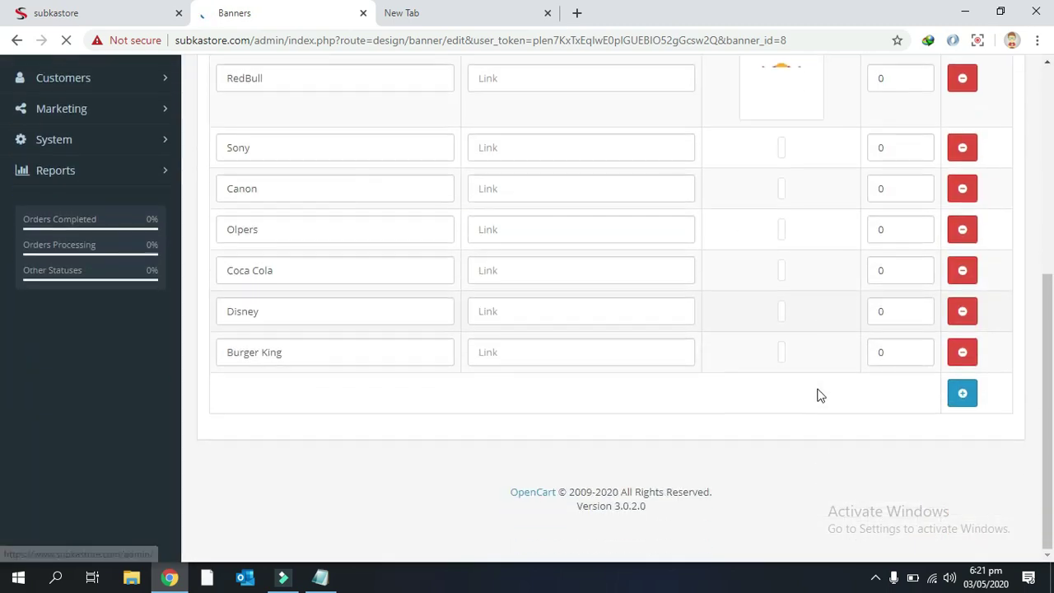
pyautogui.scroll(-2, 718, 464)
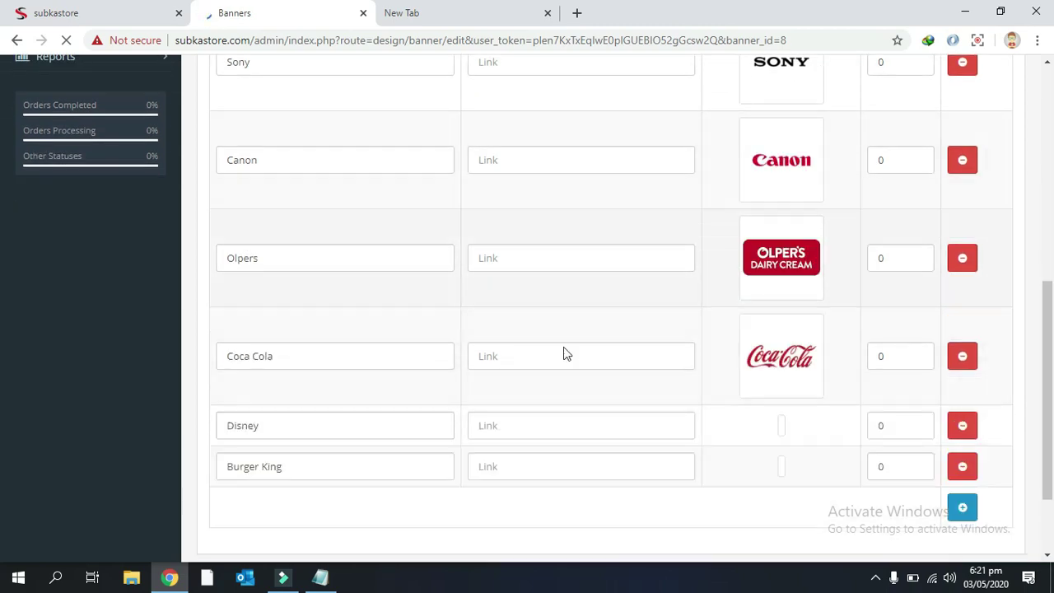
pyautogui.write('1')
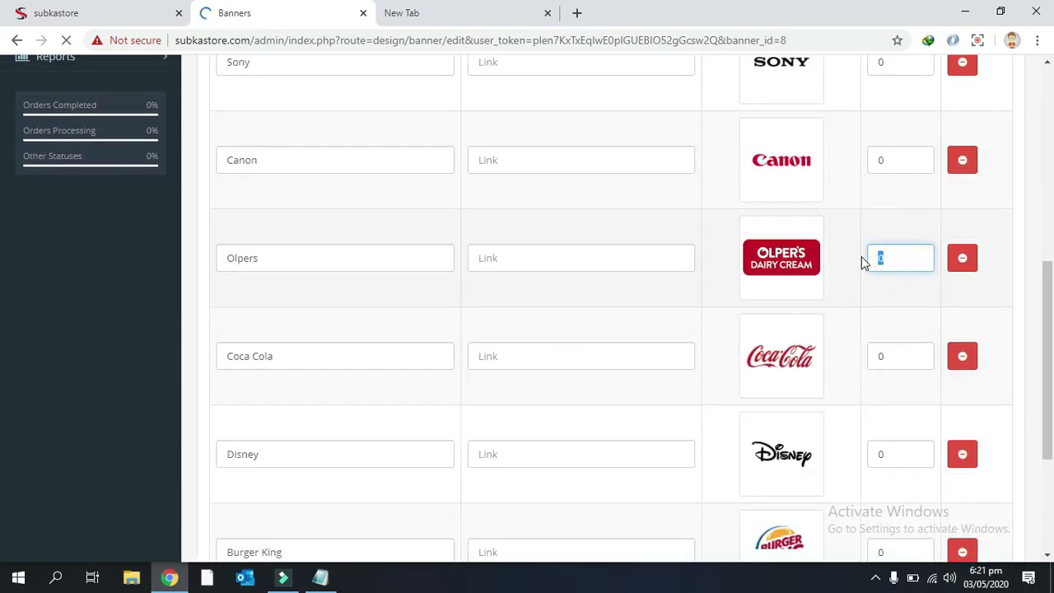
pyautogui.scroll(4, 917, 302)
pyautogui.scroll(3, 981, 117)
pyautogui.click(969, 133)
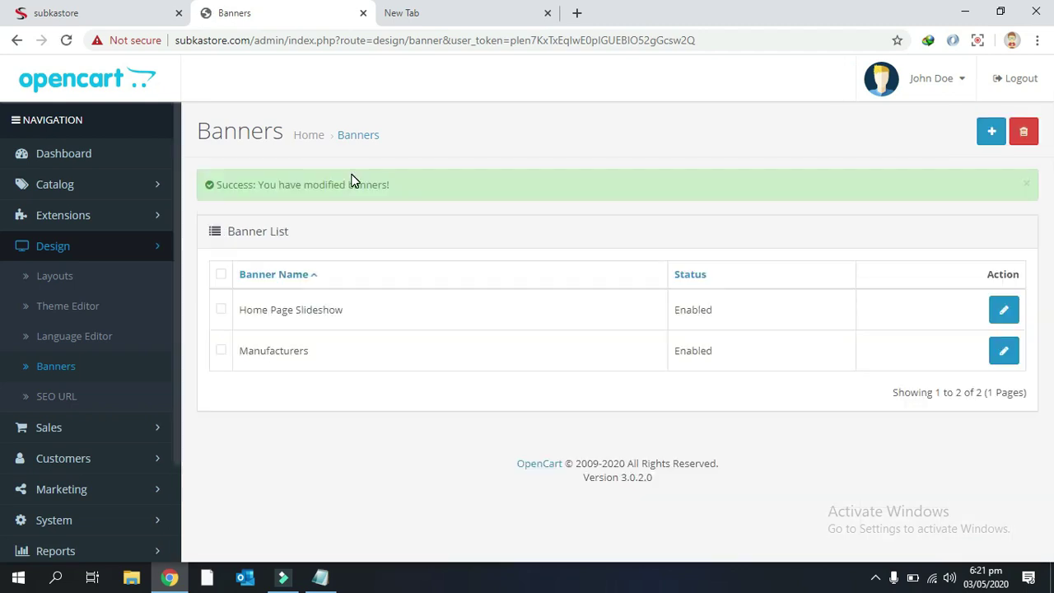
pyautogui.moveTo(395, 185); pyautogui.dragTo(213, 185)
# Step: Reload the storefront home page and move the manufacturers carousel backwards to check the Olpers logo's position
pyautogui.click(91, 14)
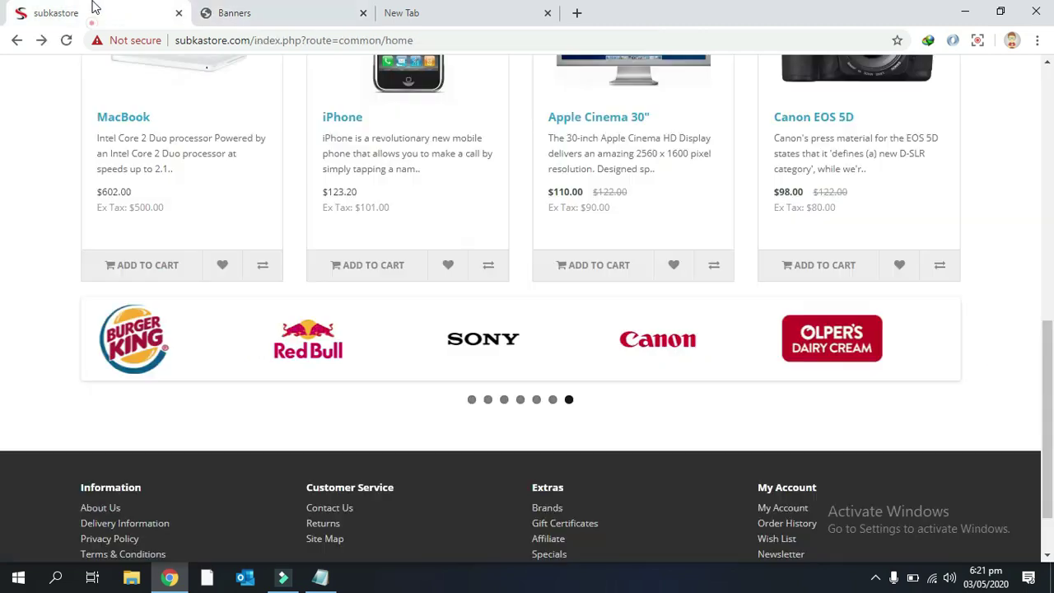
pyautogui.click(68, 40)
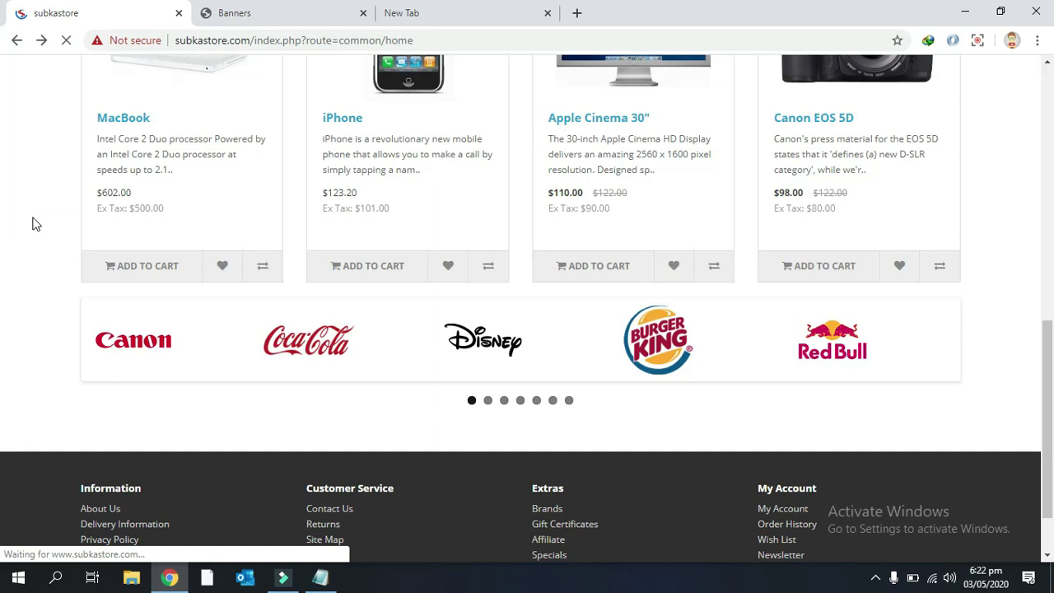
pyautogui.click(105, 346)
pyautogui.click(106, 346)
pyautogui.click(106, 346)
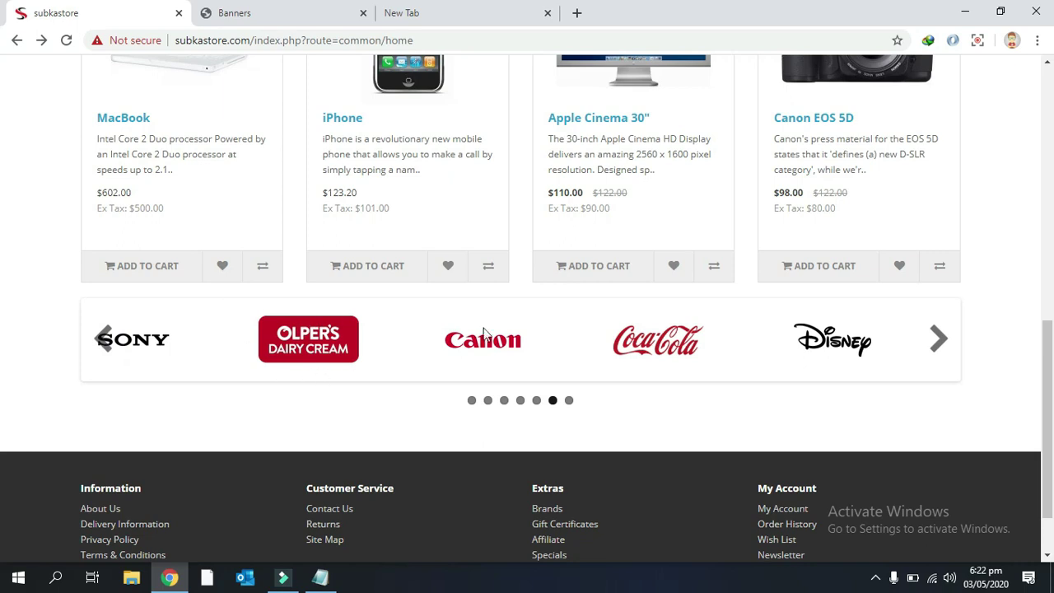
# Step: Review the storefront home page's logo, sale slide in the slideshow and manufacturers carousel
pyautogui.scroll(8, 618, 394)
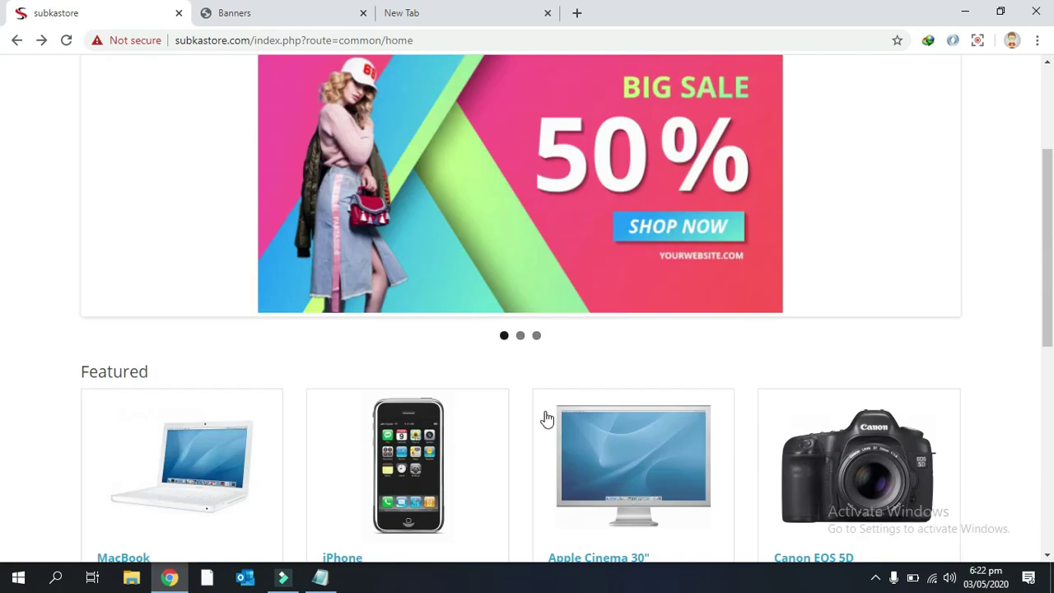
pyautogui.scroll(3, 419, 336)
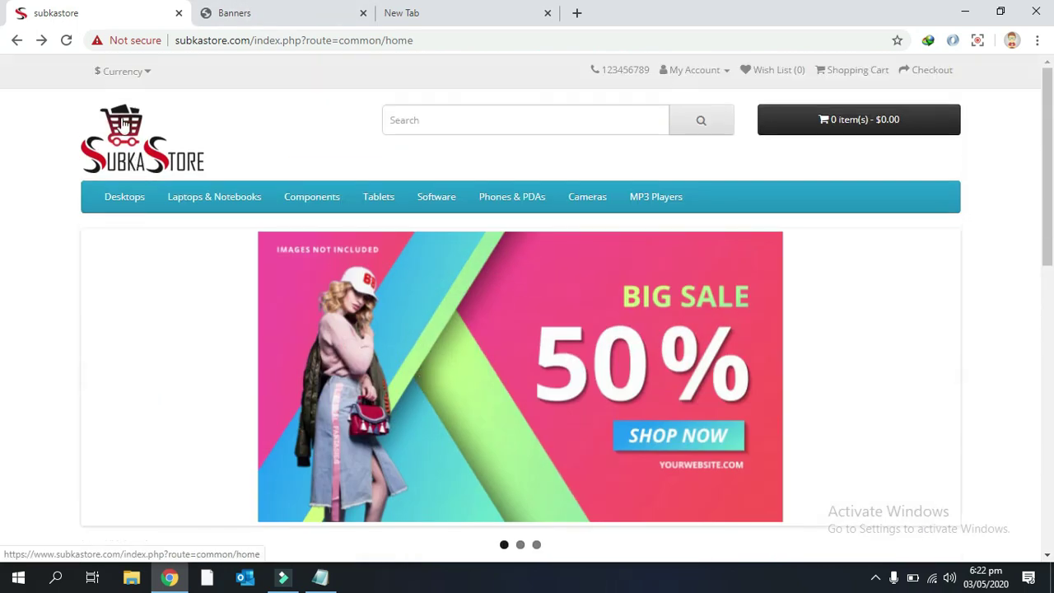
pyautogui.scroll(-3, 274, 315)
pyautogui.scroll(-6, 407, 360)
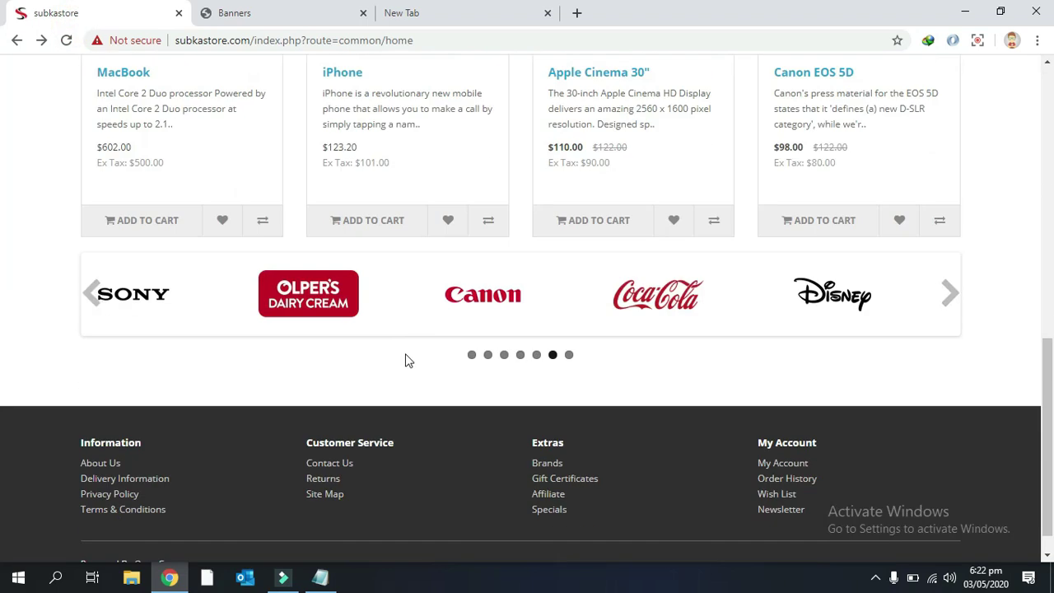
pyautogui.scroll(1, 305, 287)
pyautogui.scroll(6, 273, 73)
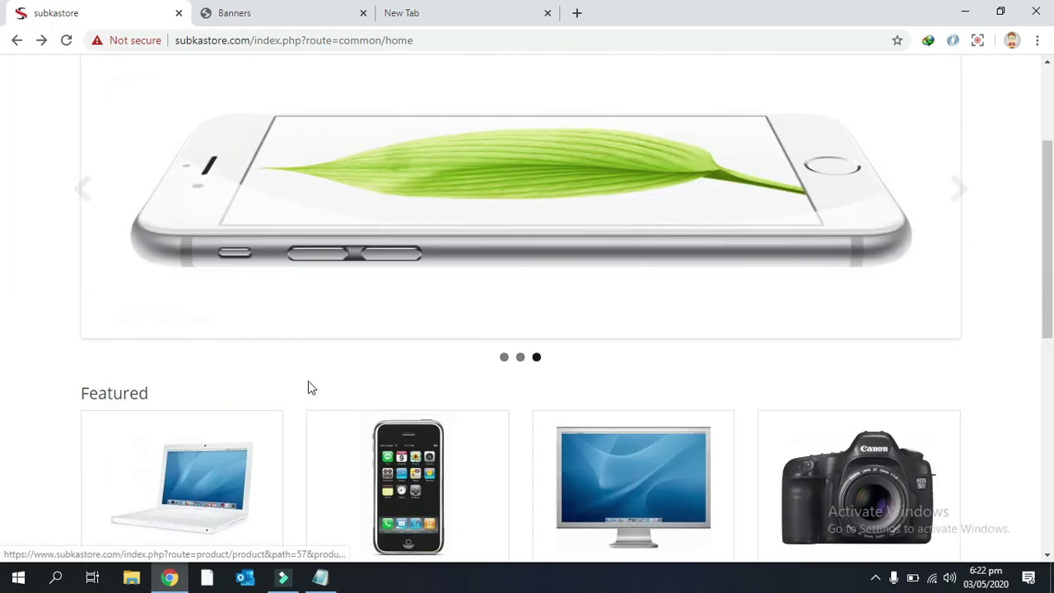
pyautogui.scroll(1, 328, 414)
pyautogui.click(505, 434)
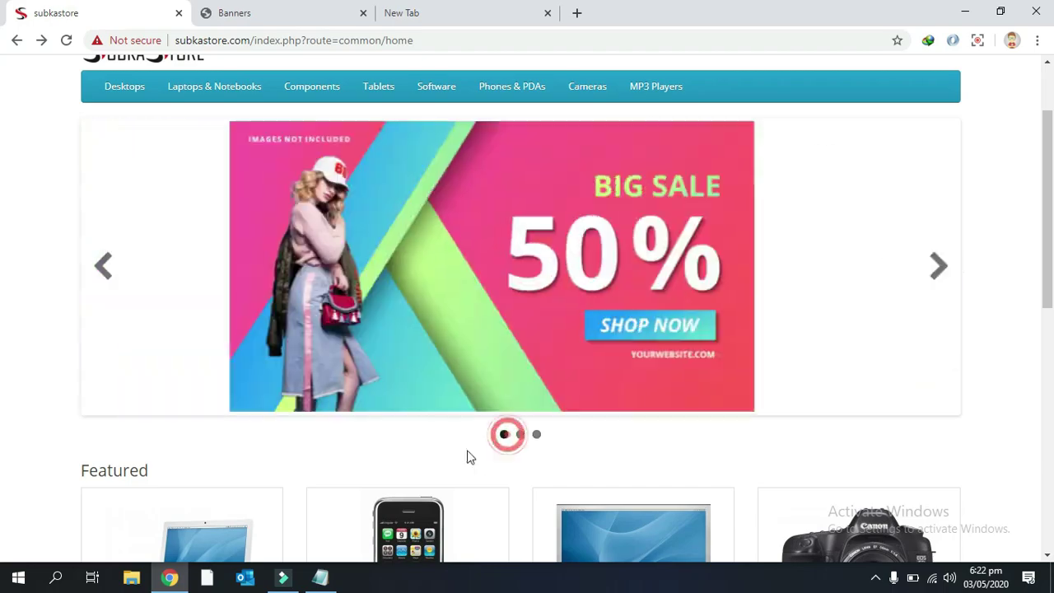
pyautogui.scroll(-8, 464, 466)
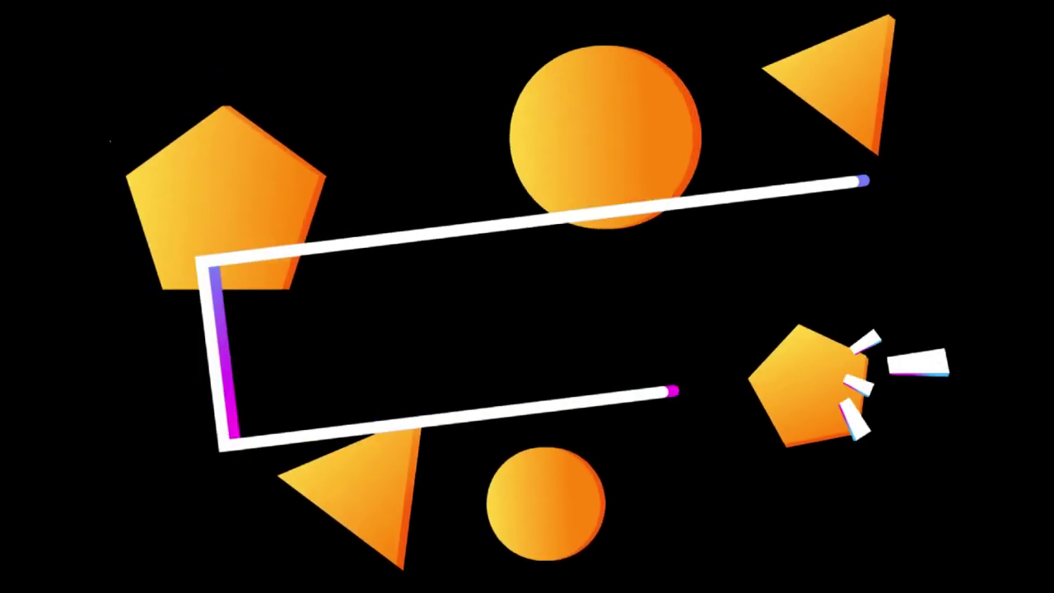